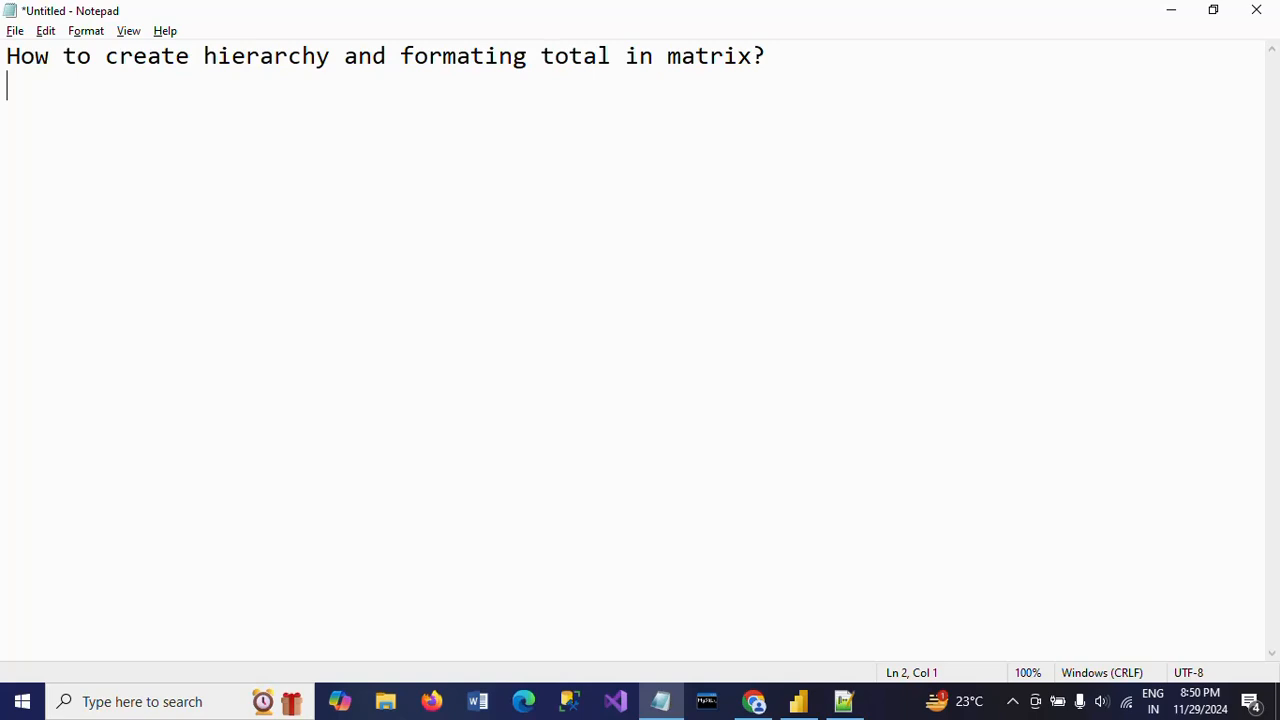
Switch to Notepad++ and examine the column headings and records in ComputerApplinaceData.csv.
left_click(843, 701)
left_click(650, 335)
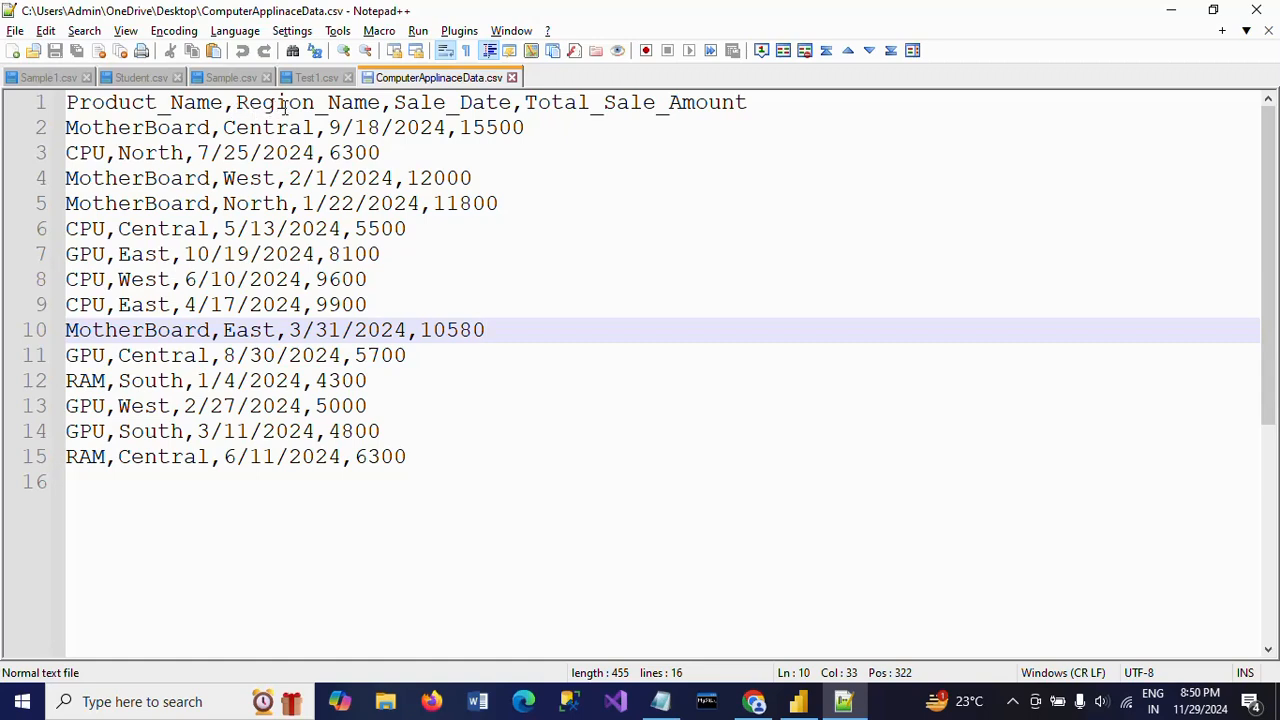
left_click(92, 128)
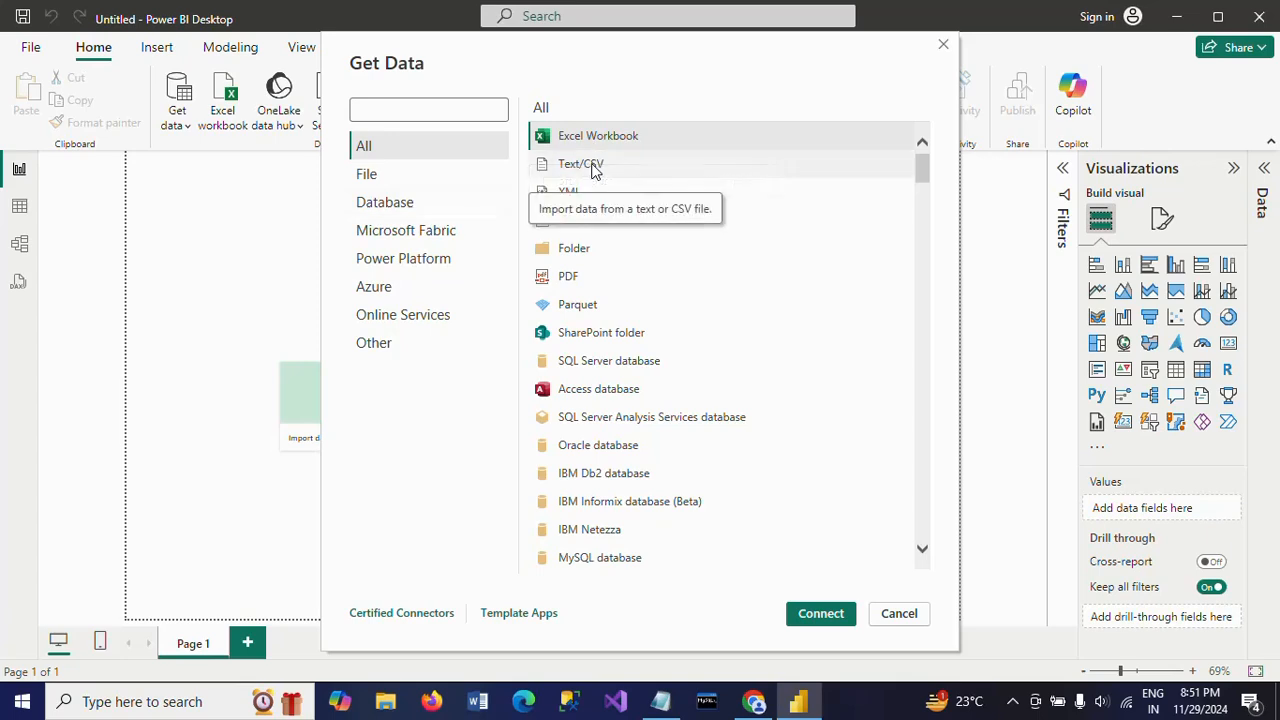
Import ComputerApplinaceData.csv from the Desktop through the Text/CSV connector and load its data into the report.
left_click(592, 168)
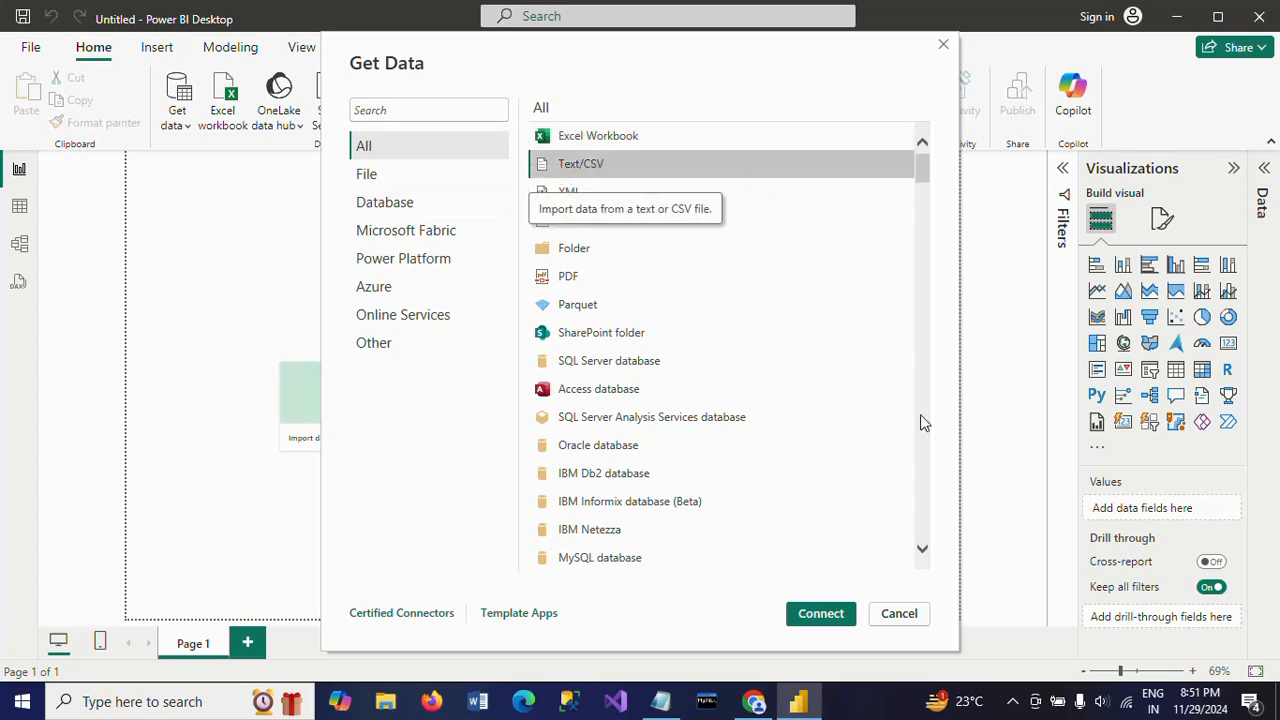
left_click(815, 613)
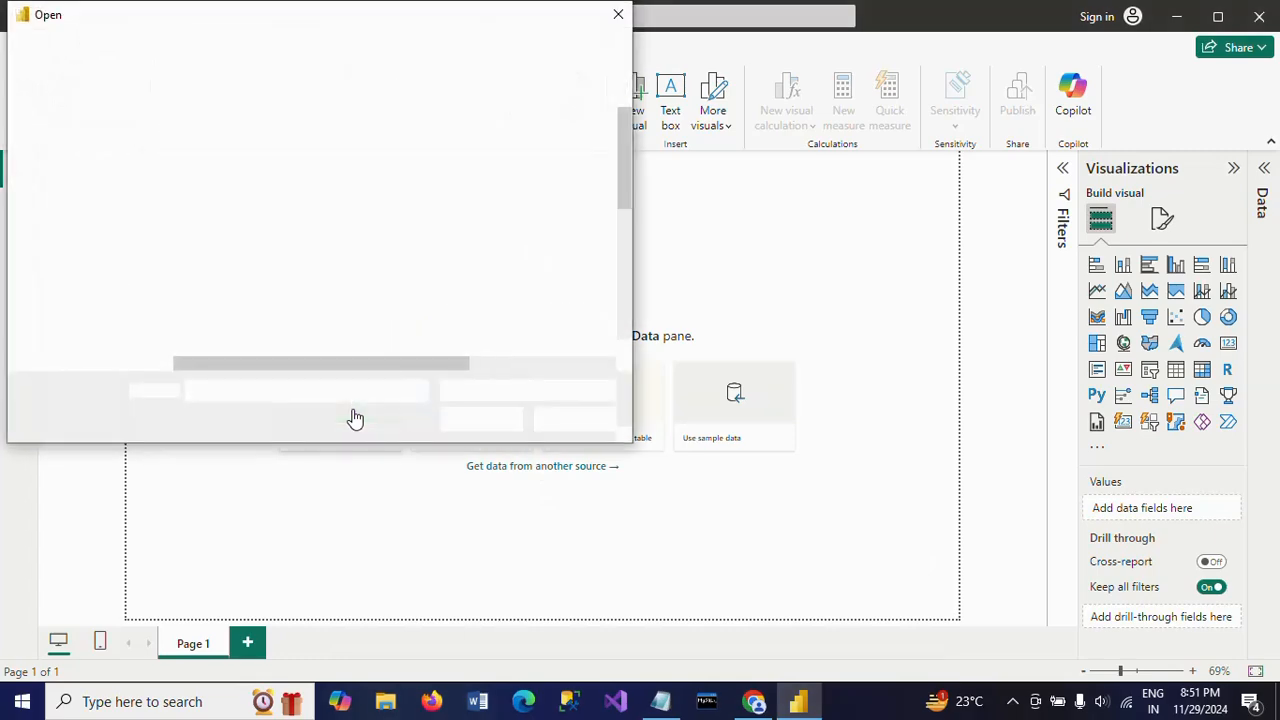
left_click(329, 131)
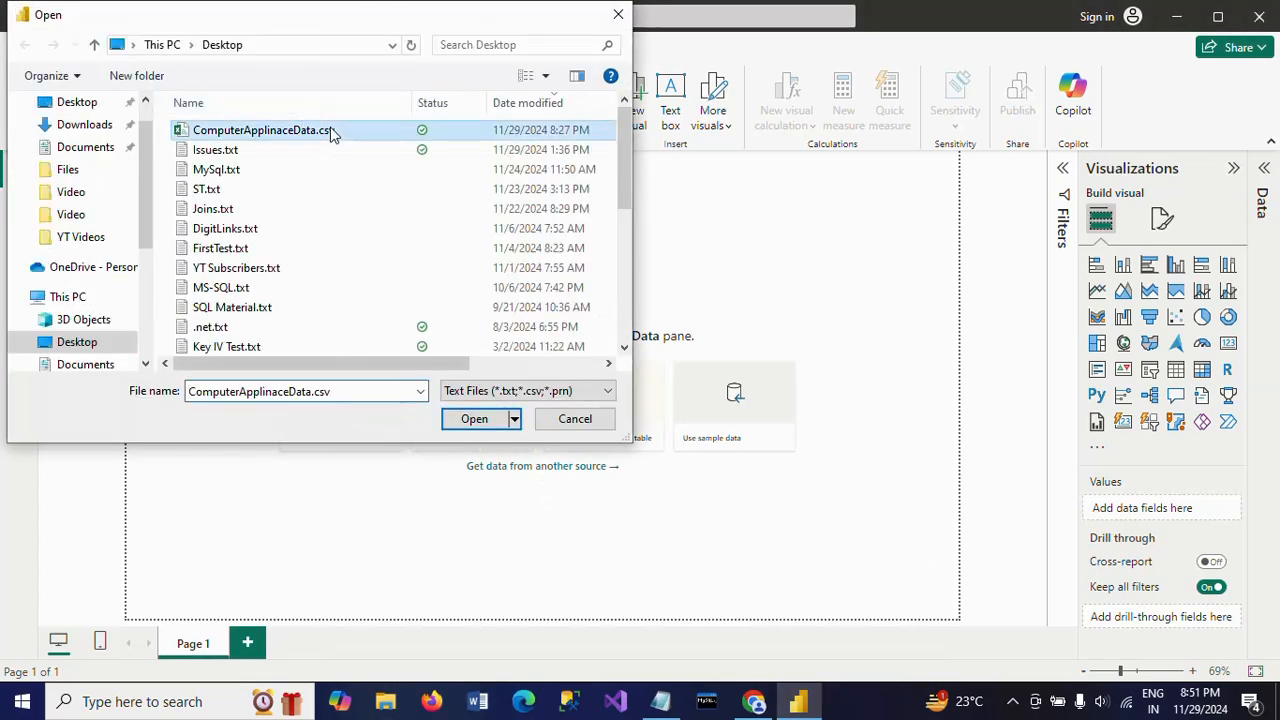
left_click(474, 419)
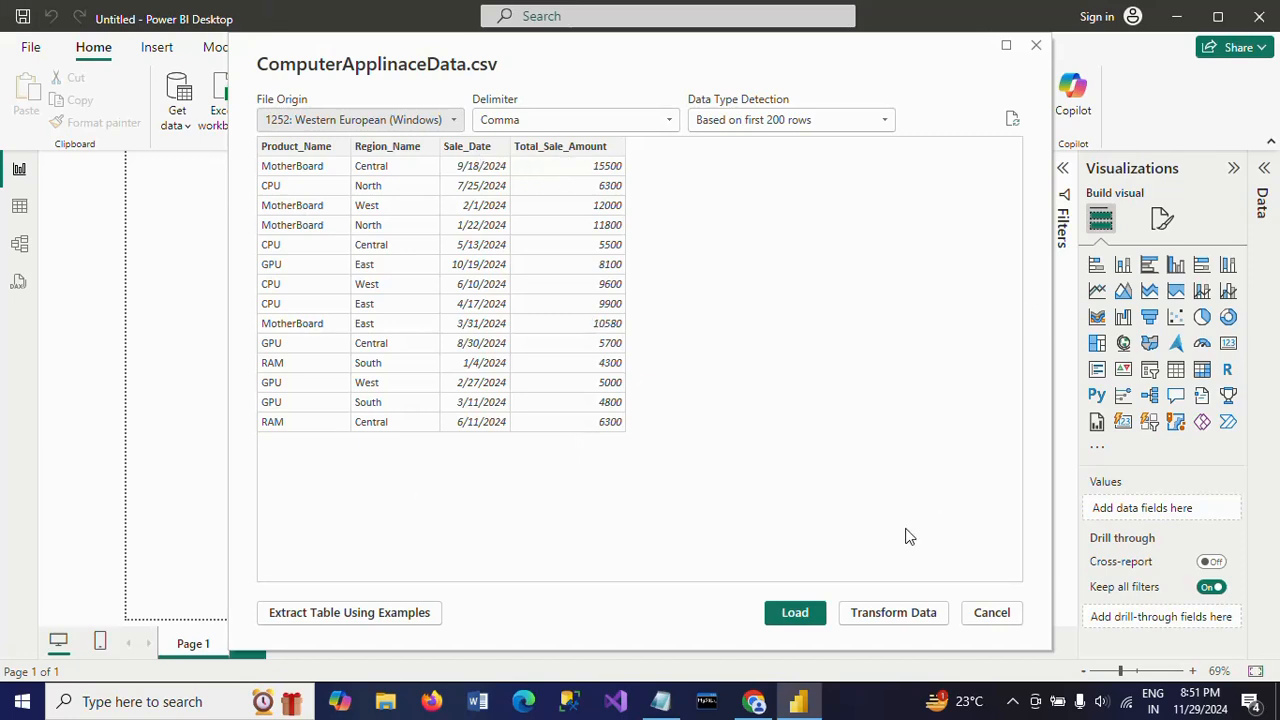
left_click(795, 616)
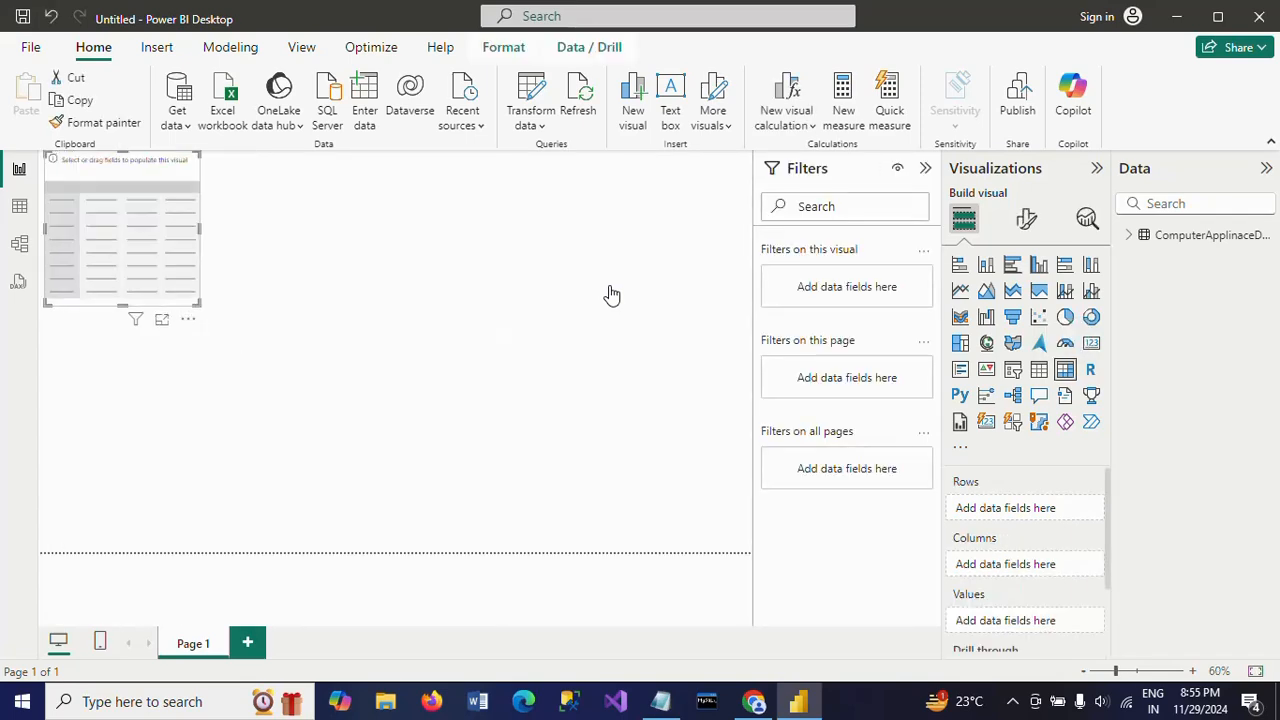
Move the empty matrix visual toward the middle of the page and open it in focus mode.
left_click_drag(148, 237, 426, 318)
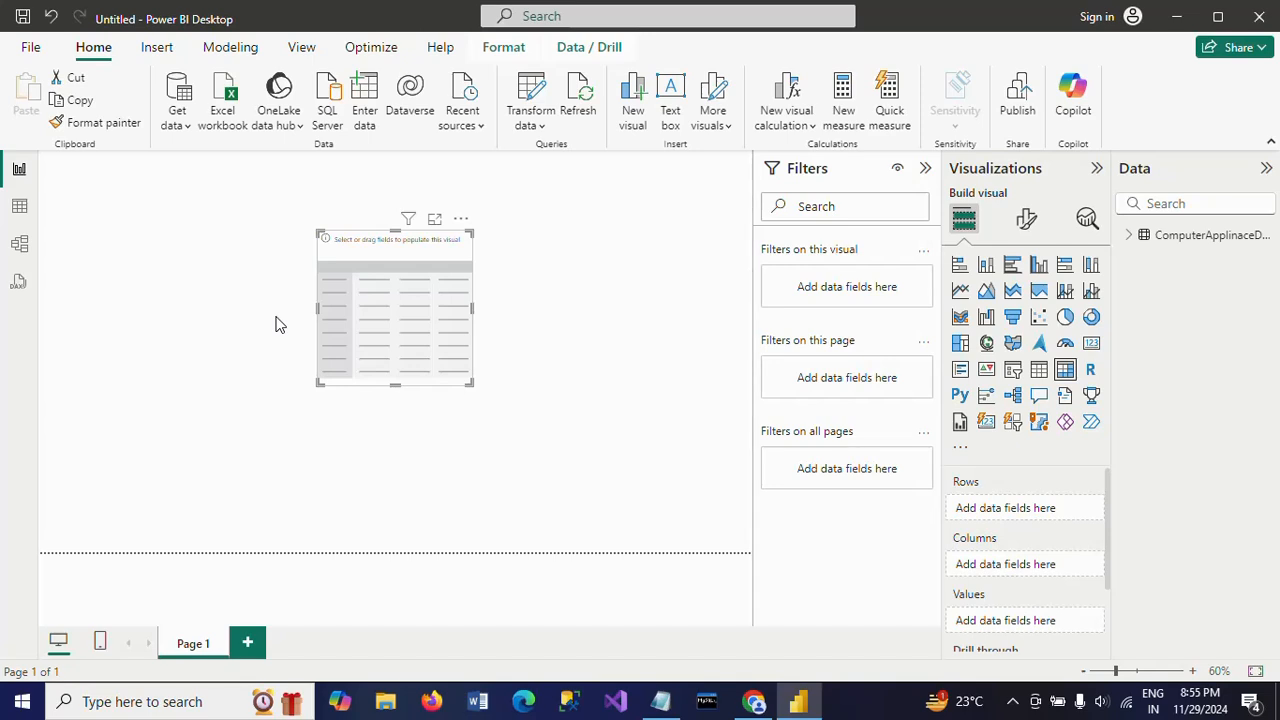
left_click(434, 218)
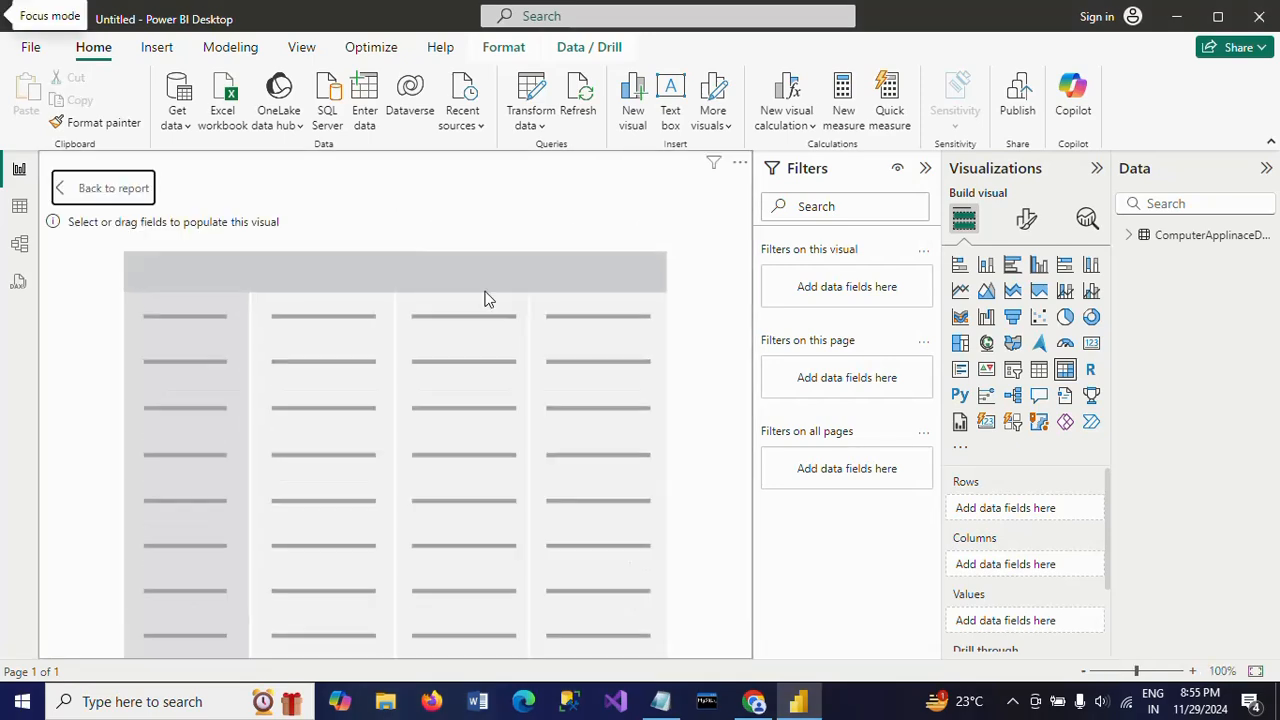
Build the matrix row hierarchy from the ComputerApplinaceData table with Product_Name first and Region_Name beneath it.
left_click(1129, 240)
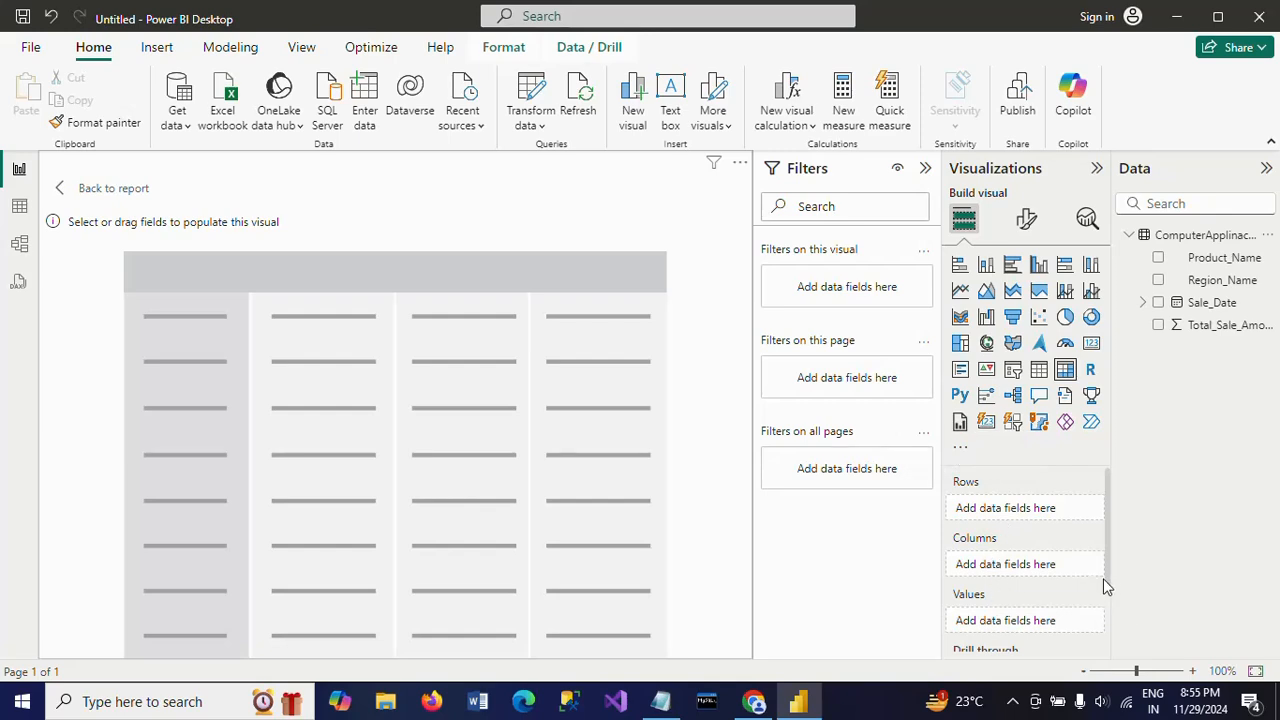
left_click_drag(1109, 586, 1110, 606)
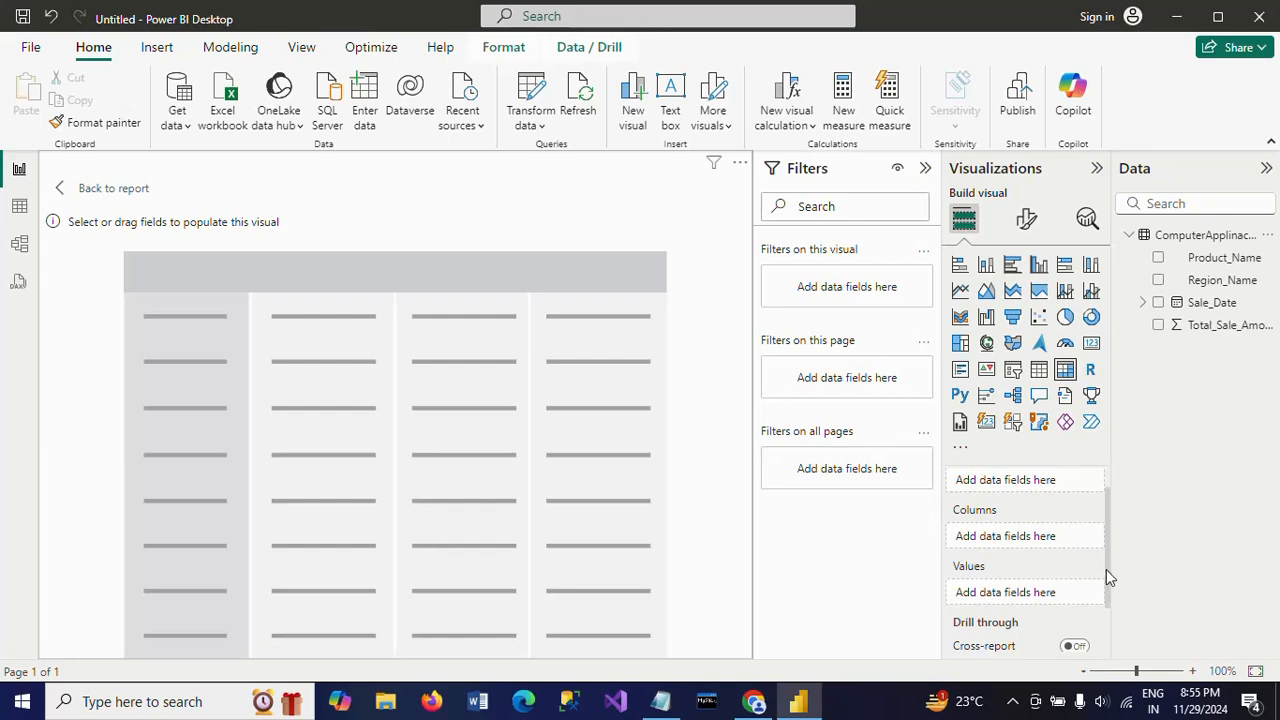
left_click_drag(1106, 569, 1105, 542)
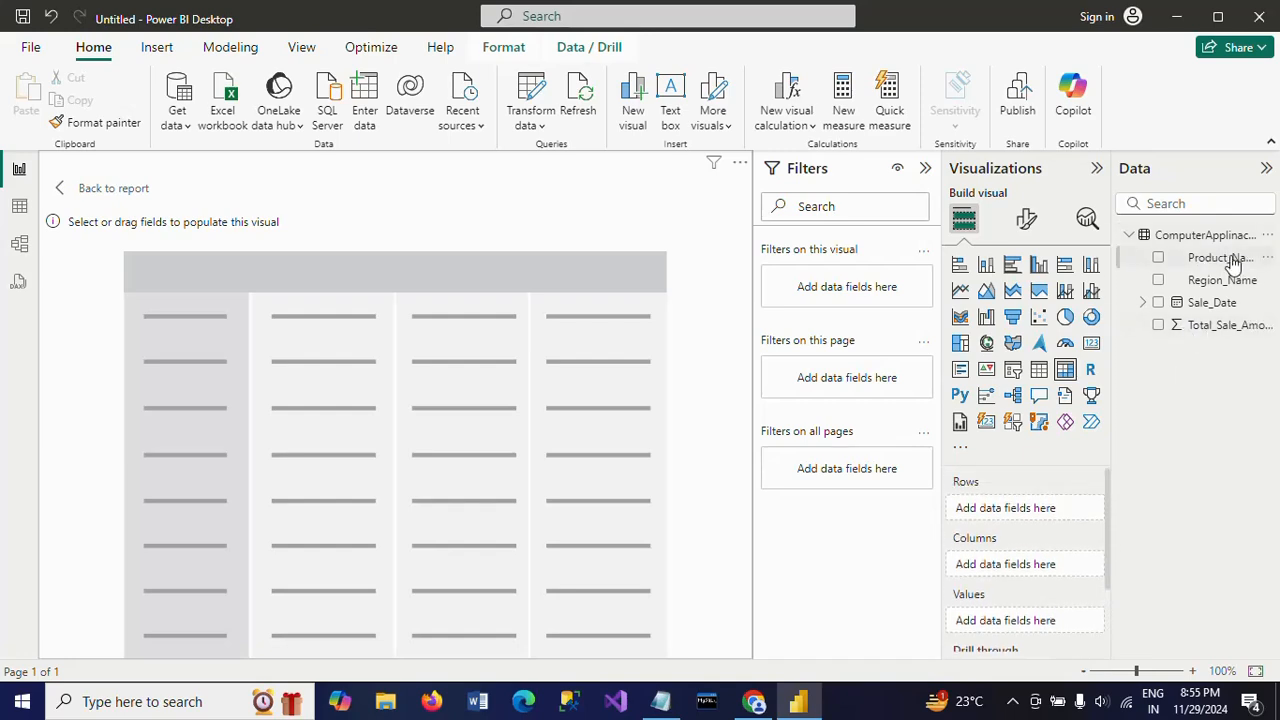
left_click_drag(1233, 262, 1040, 512)
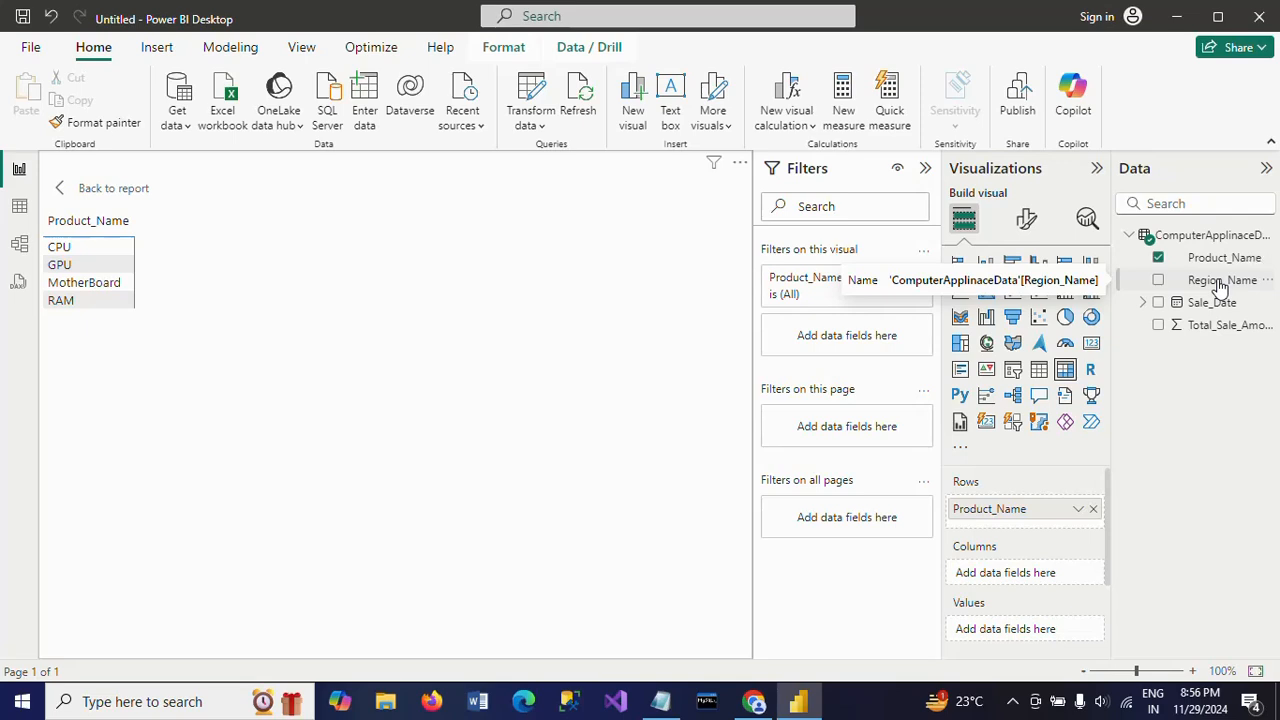
left_click_drag(1220, 287, 1060, 548)
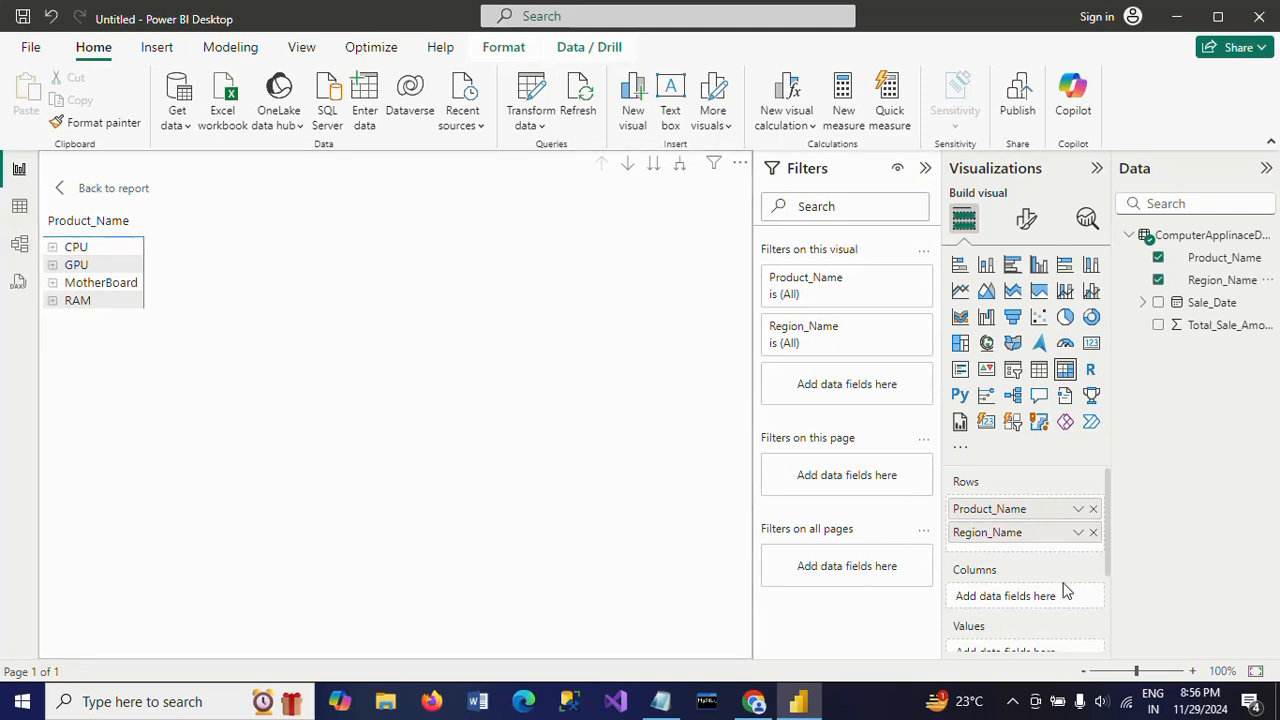
left_click(1093, 532)
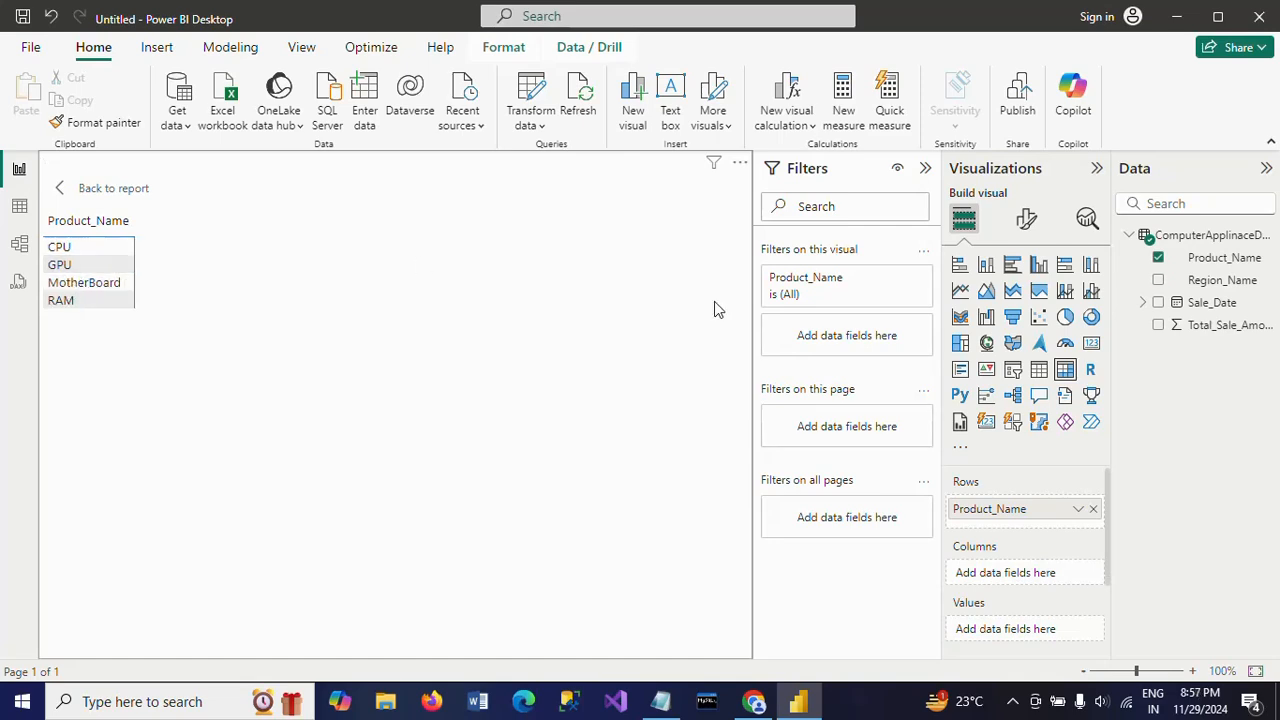
left_click_drag(1210, 285, 1039, 523)
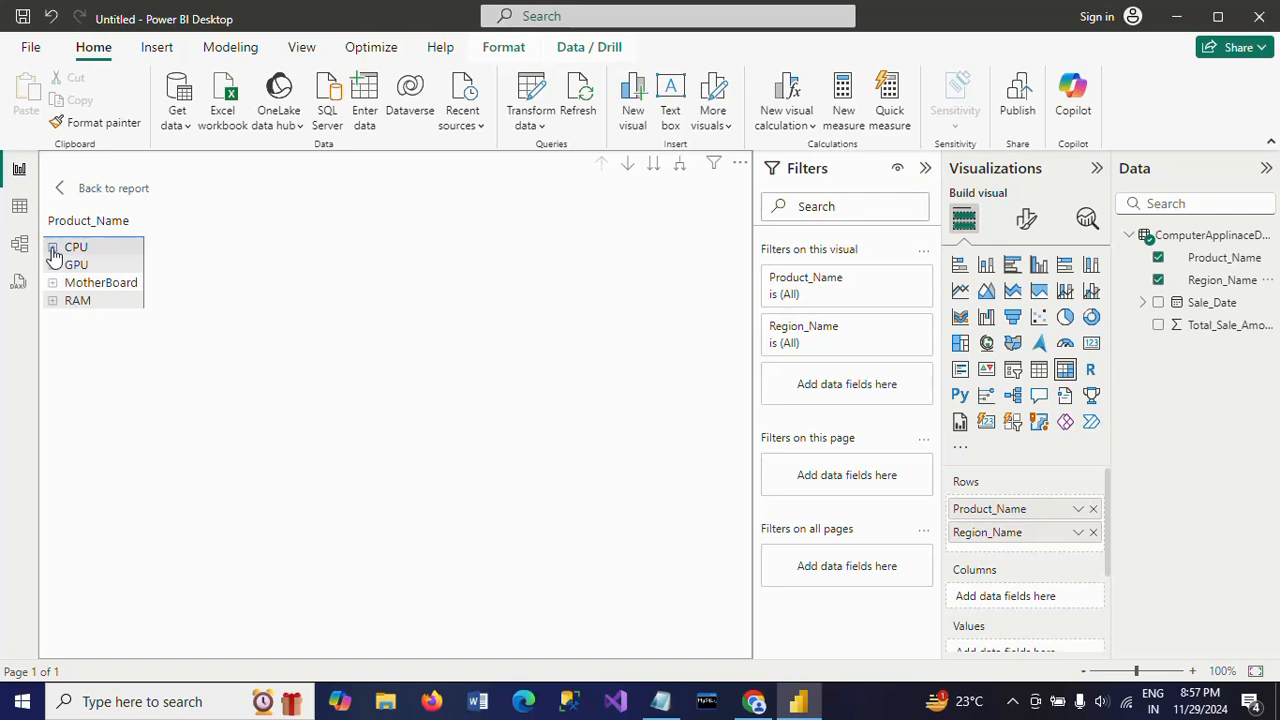
Expand the CPU, GPU, MotherBoard and RAM rows individually to show their regions.
left_click(54, 252)
left_click(54, 252)
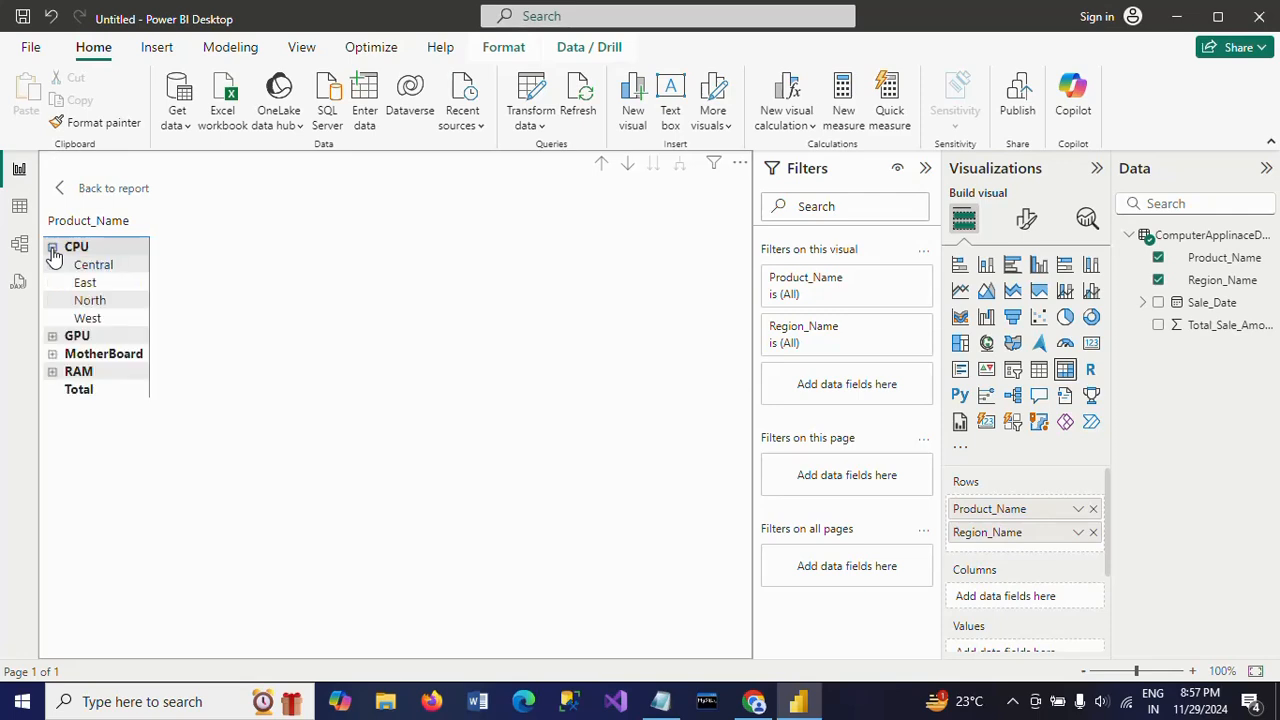
left_click(52, 338)
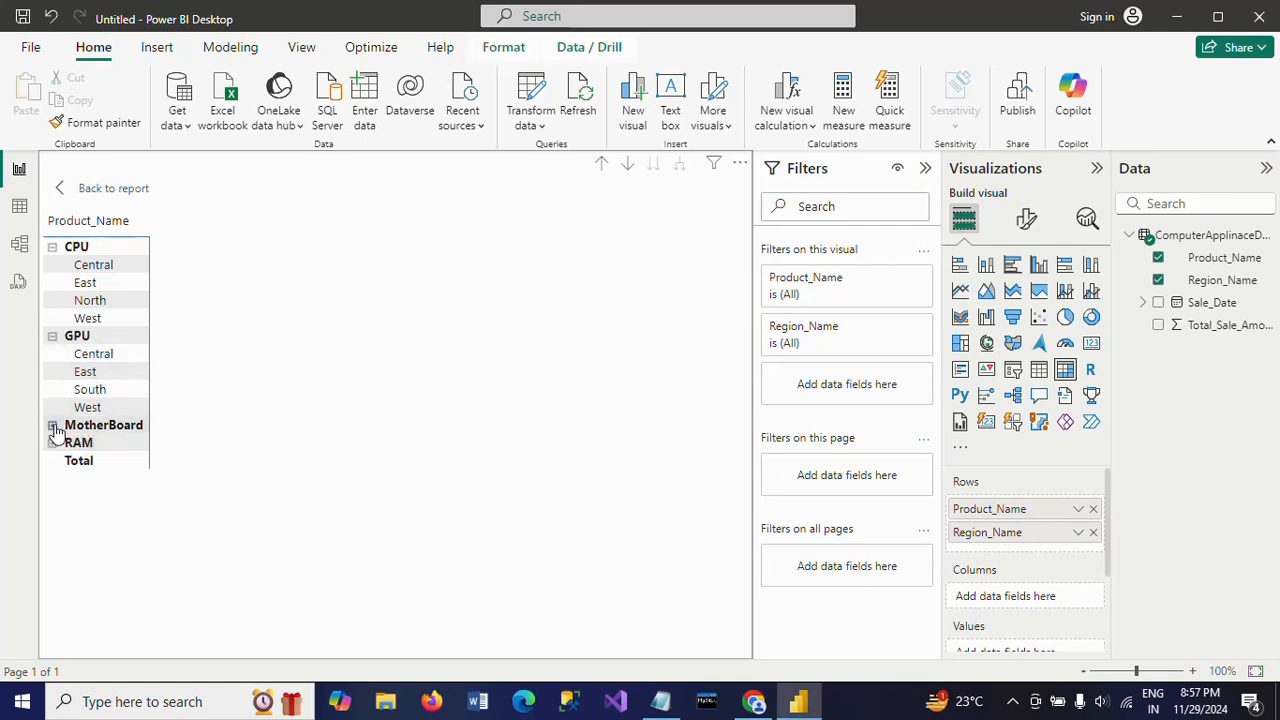
left_click(53, 426)
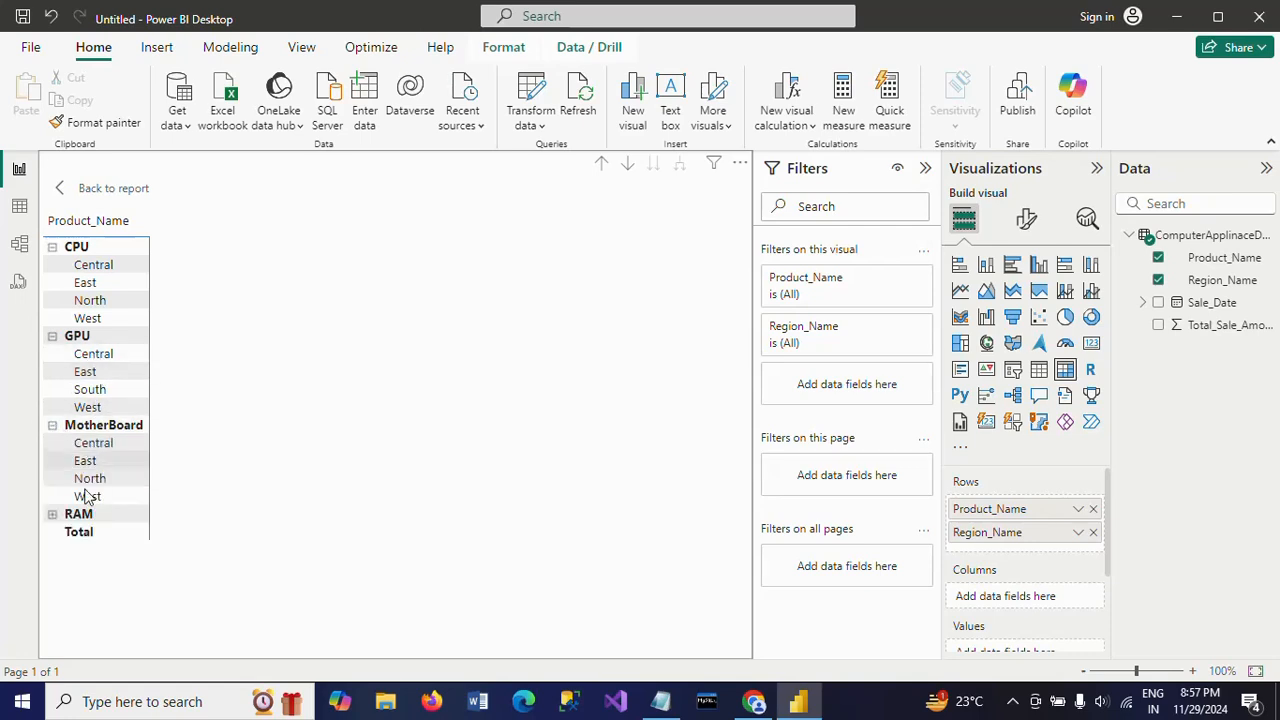
left_click(49, 521)
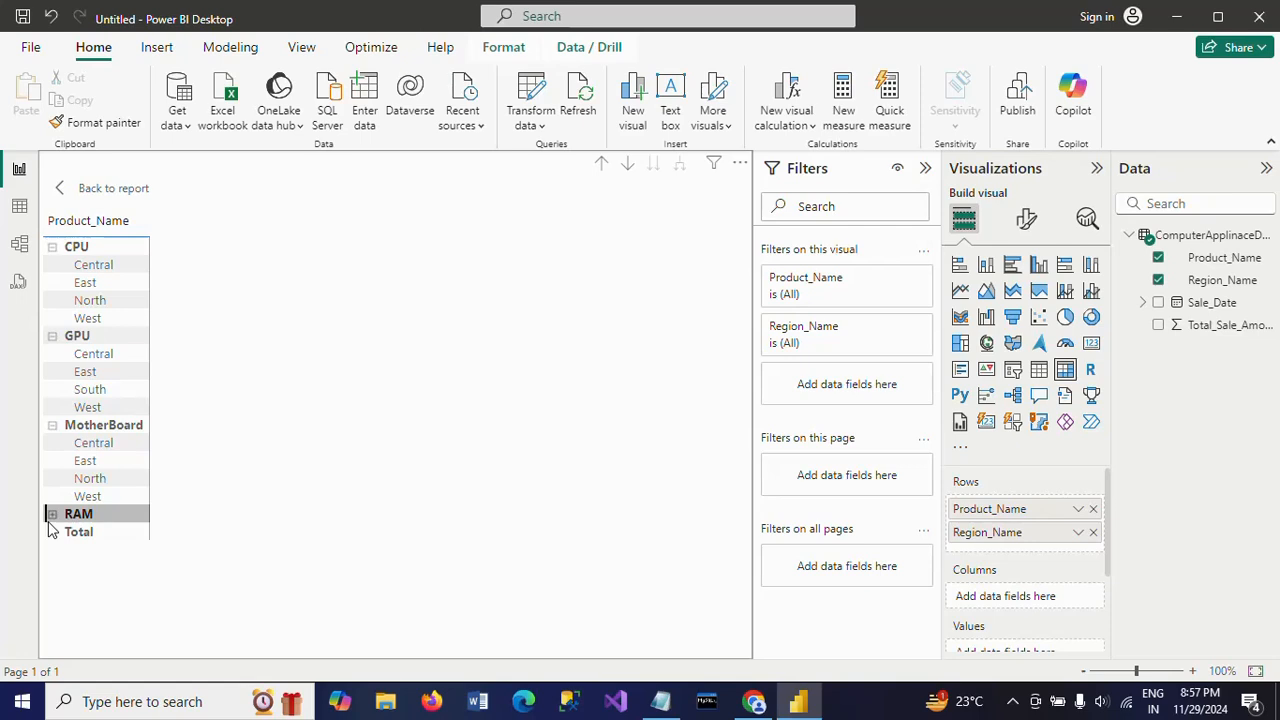
left_click(51, 516)
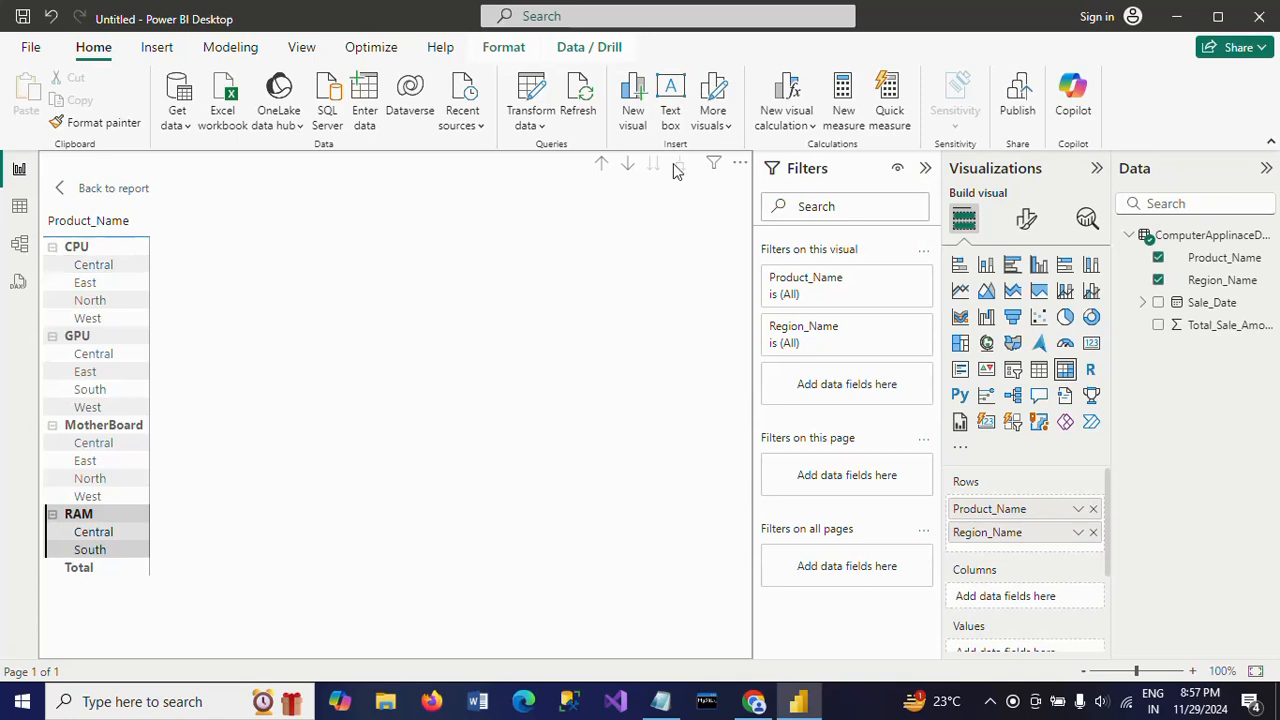
Drill the matrix up to product level, and expand all products down one hierarchy level to their regions.
left_click(601, 167)
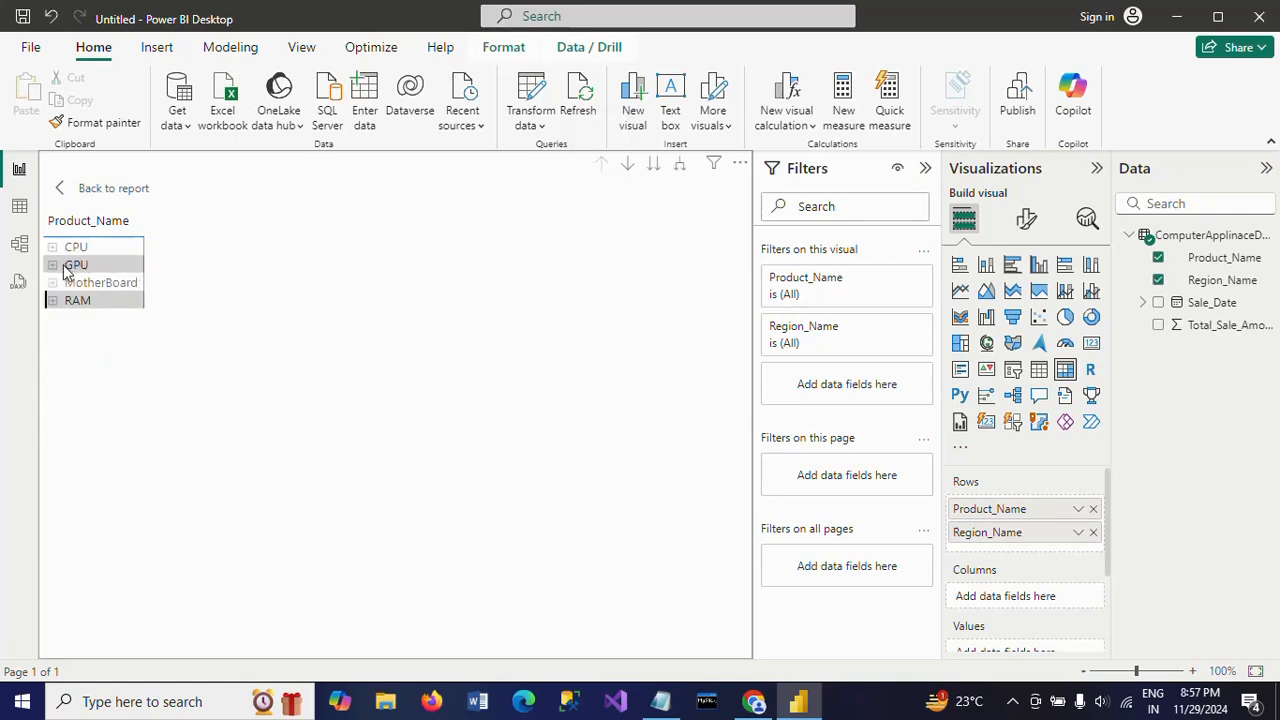
left_click(680, 168)
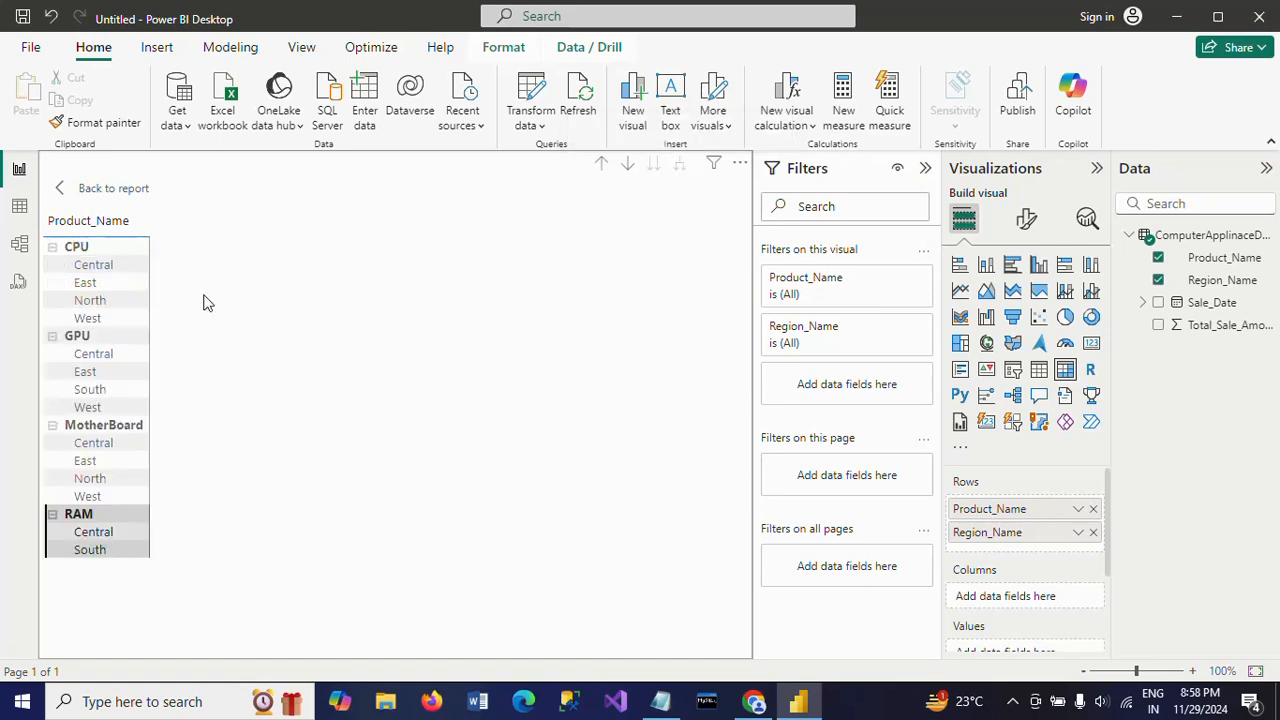
left_click(53, 248)
left_click(53, 248)
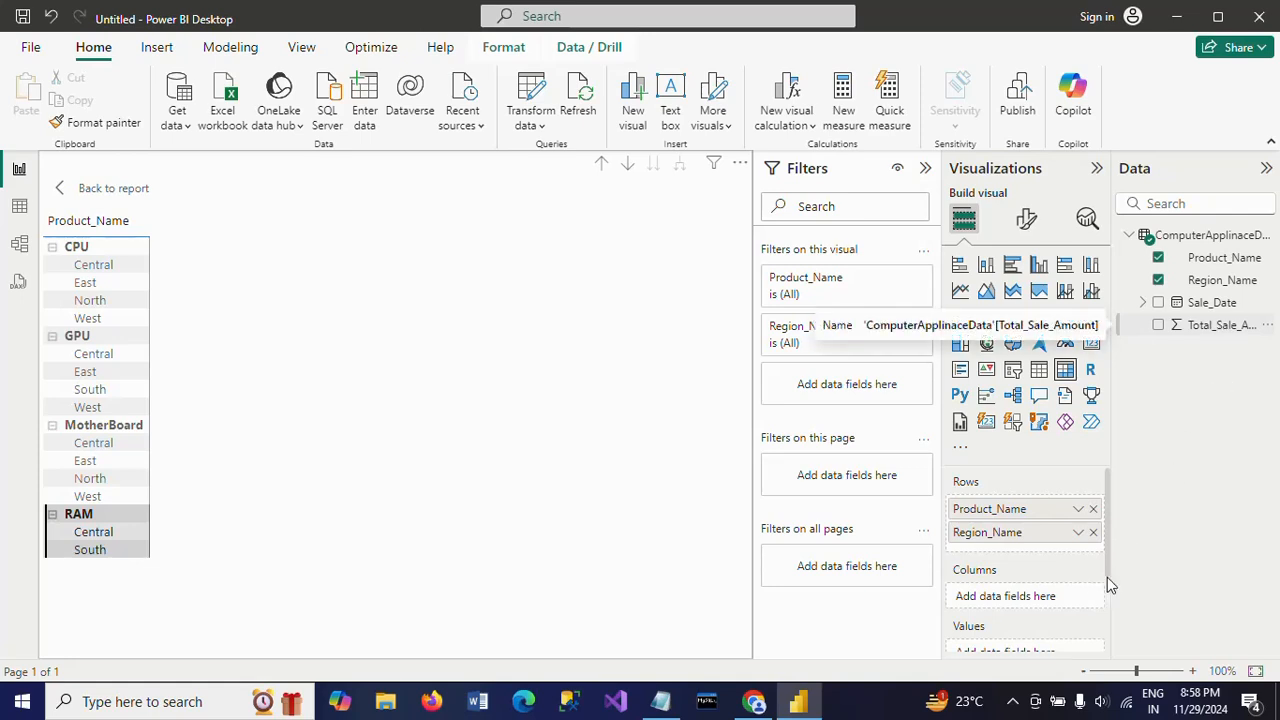
Add Total_Sale_Amount to the matrix values and expand every product down to its regions.
scroll(1108, 585, "down", 1)
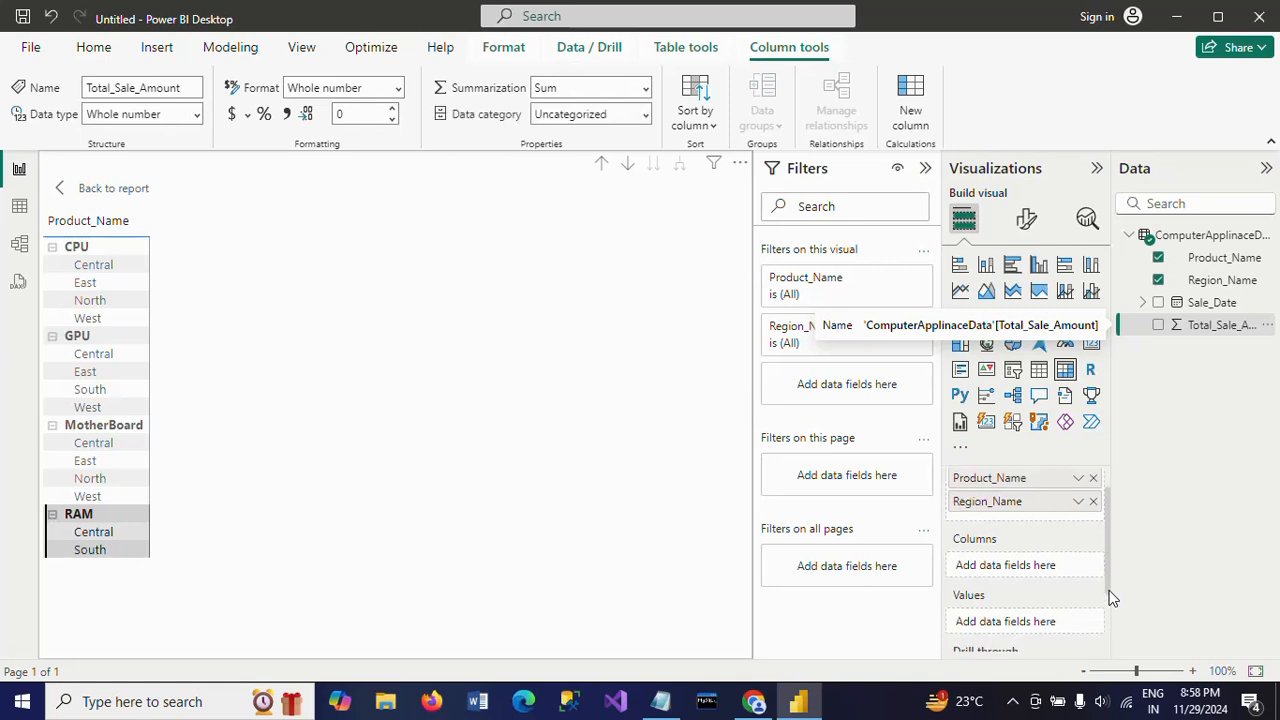
left_click(1211, 330)
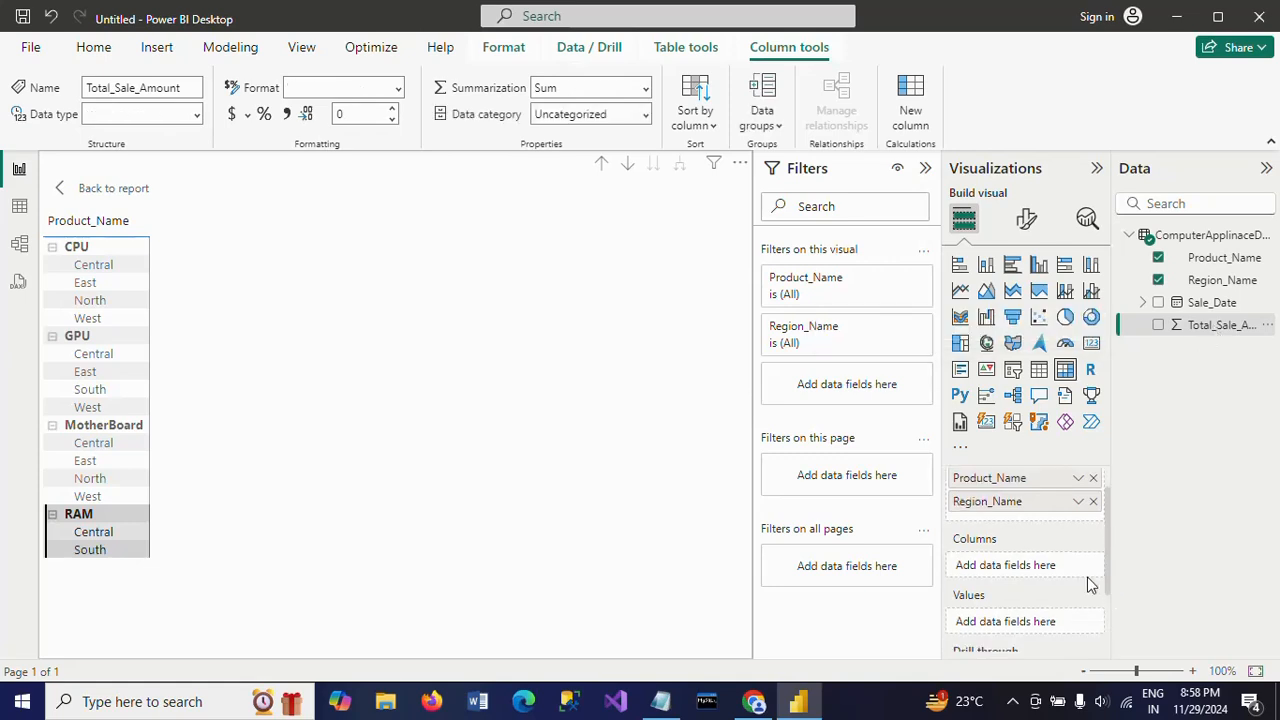
left_click_drag(1059, 616, 1062, 622)
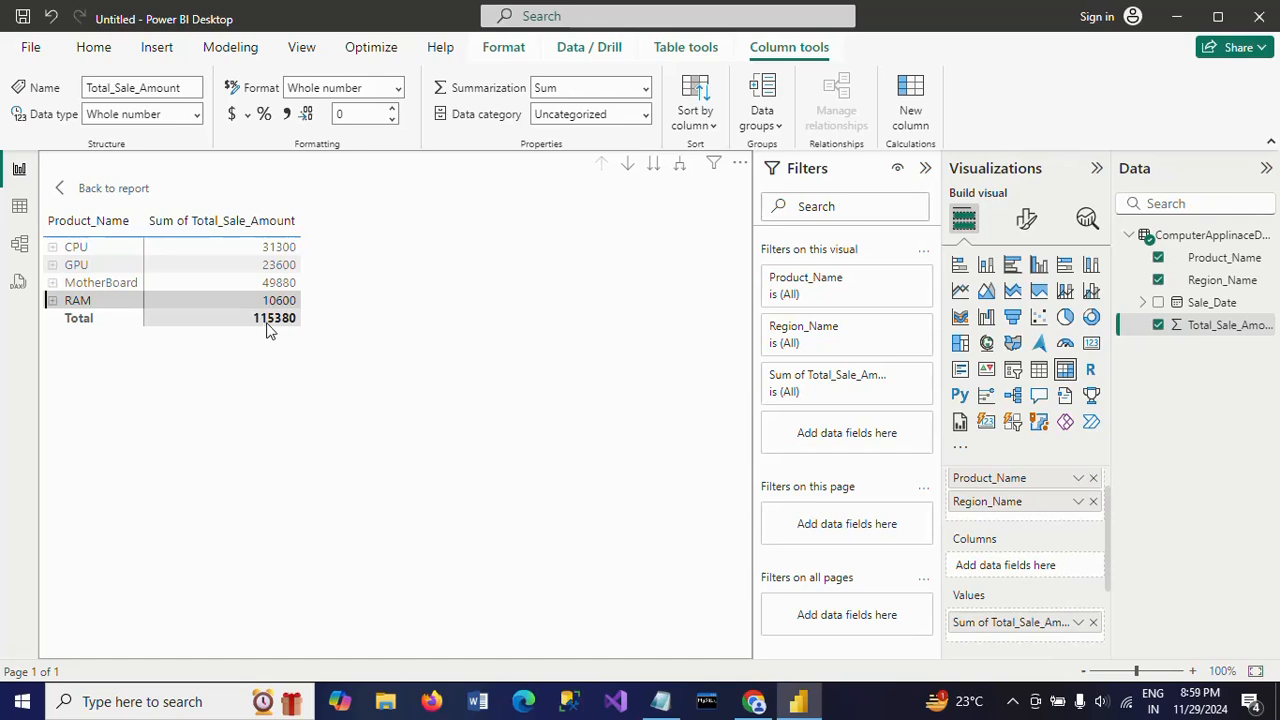
left_click(681, 170)
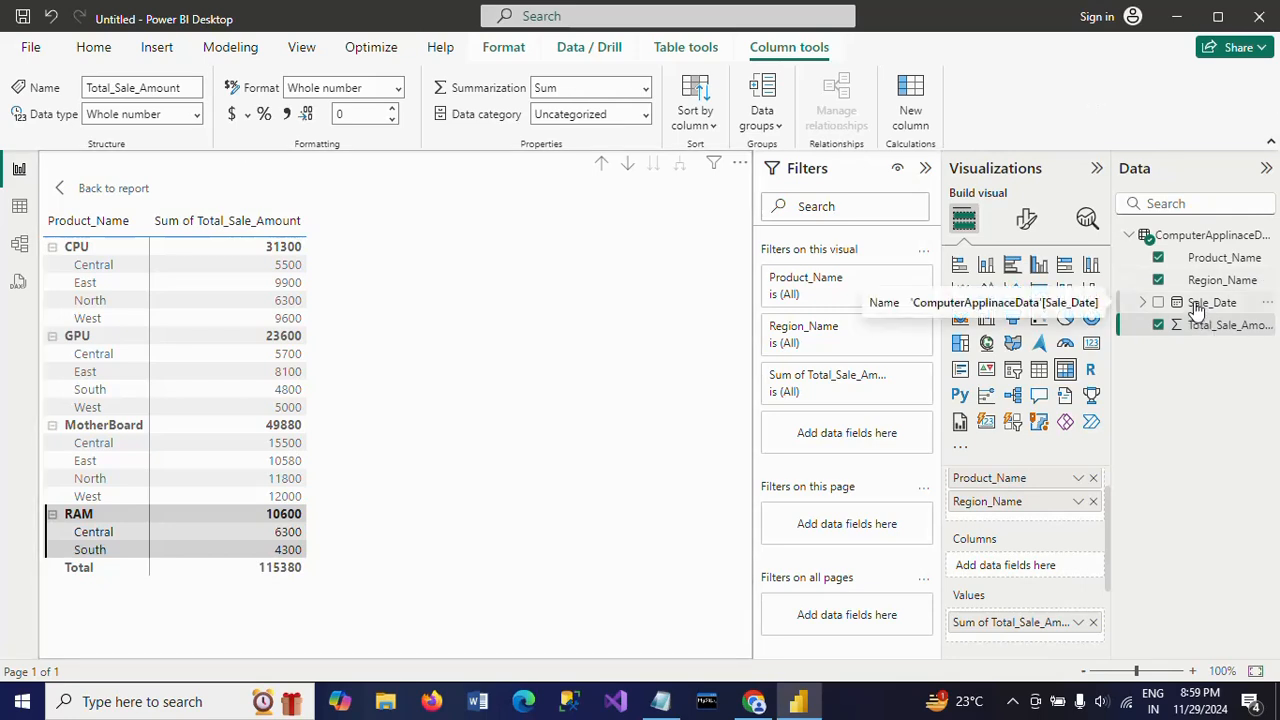
Add Sale_Date to the matrix columns and remove its Year, Month and Day levels, keeping only Quarter.
left_click_drag(1208, 304, 1046, 572)
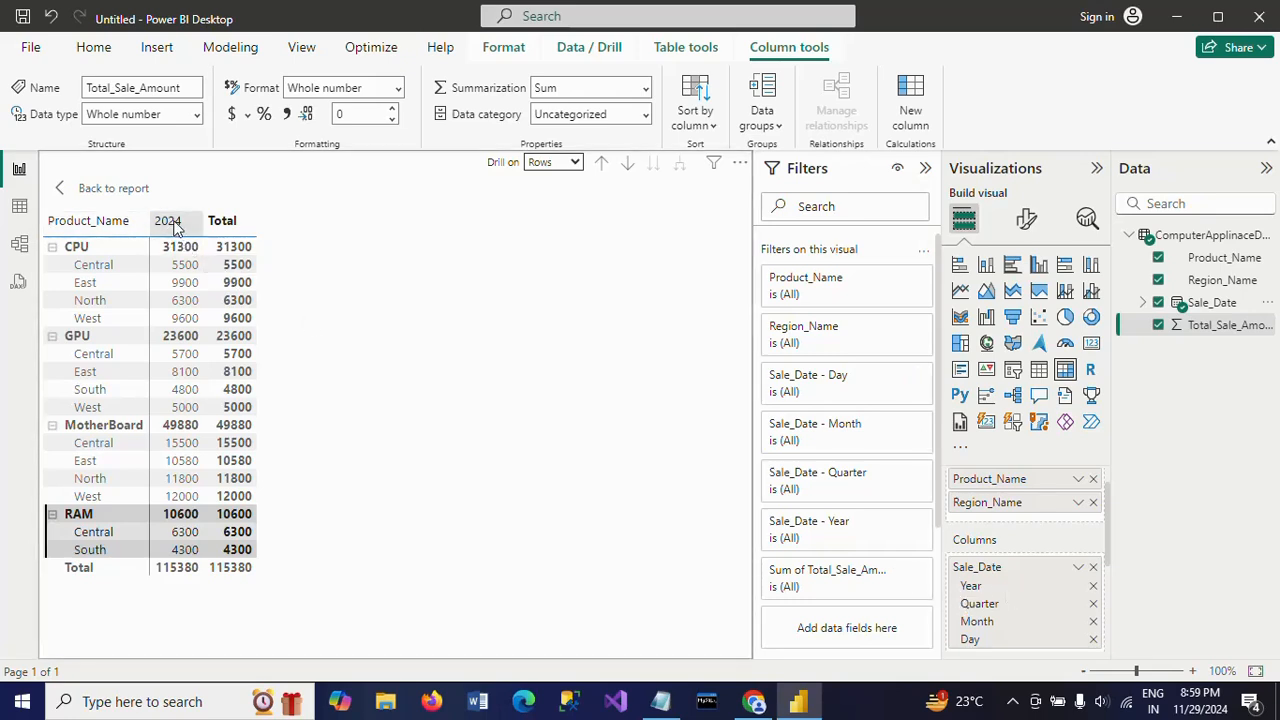
left_click(1093, 586)
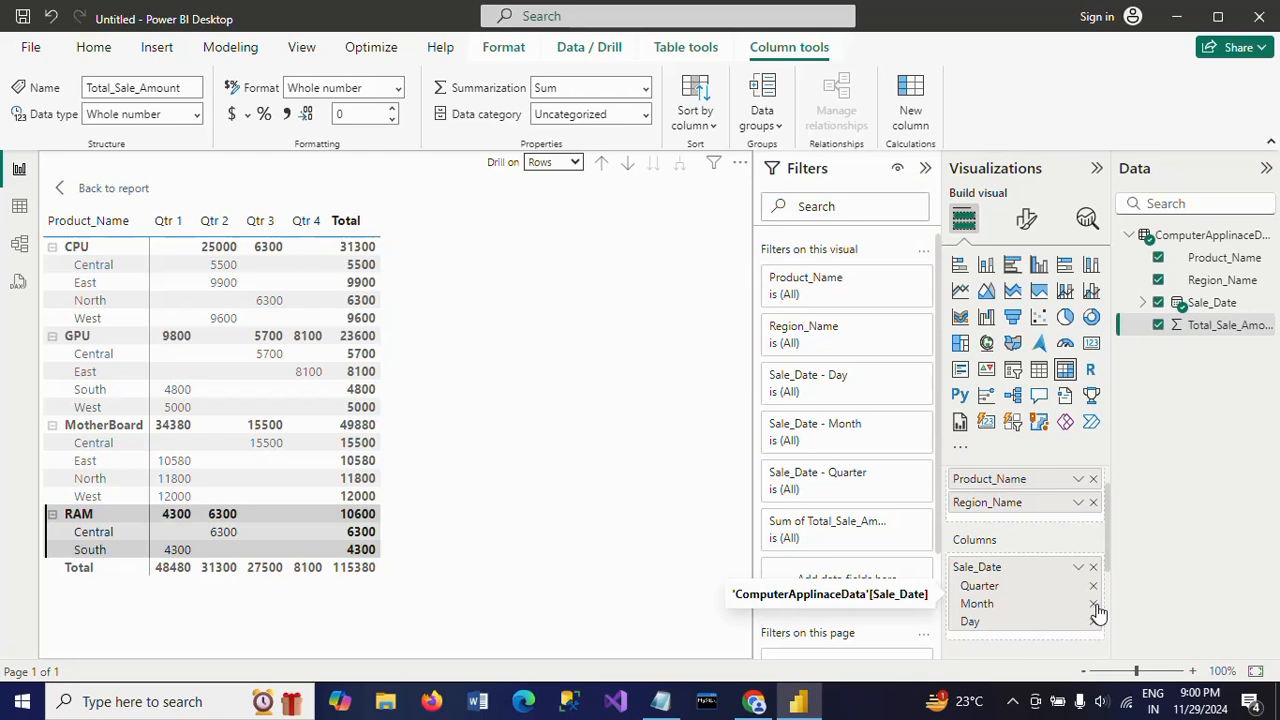
left_click(1094, 605)
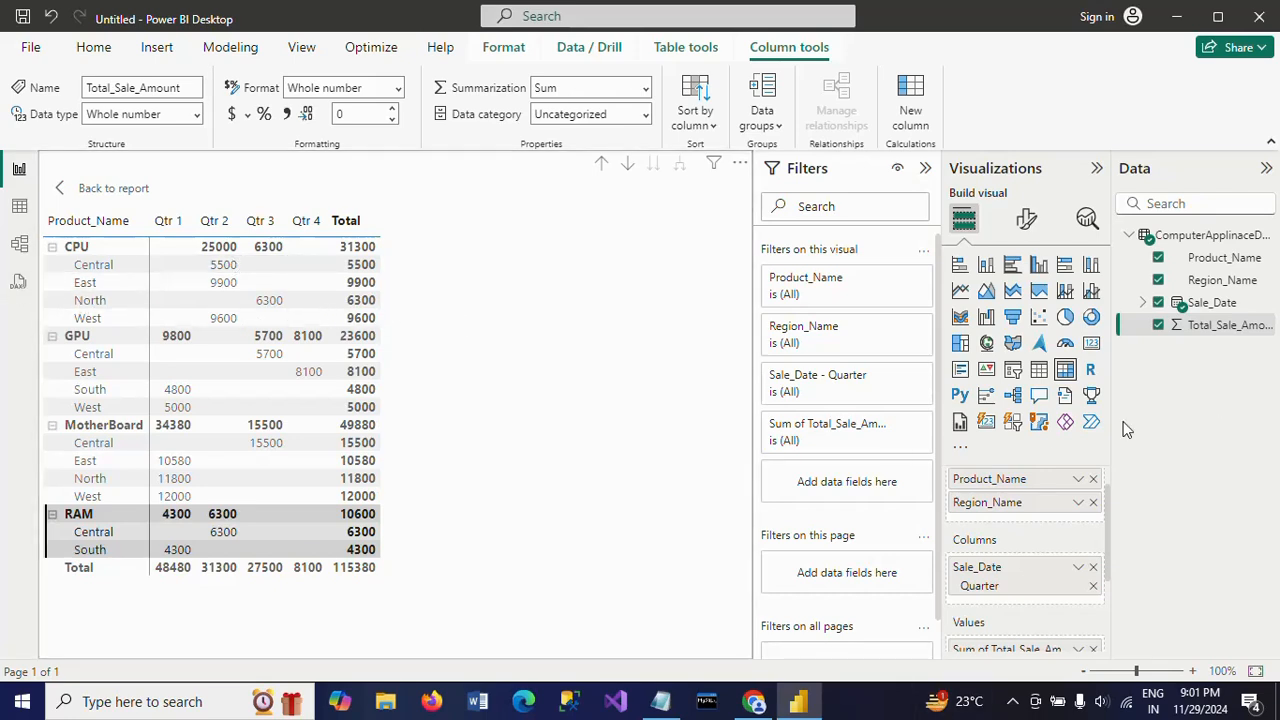
Set the text color of the matrix's row grand total values to light pink.
left_click(1026, 219)
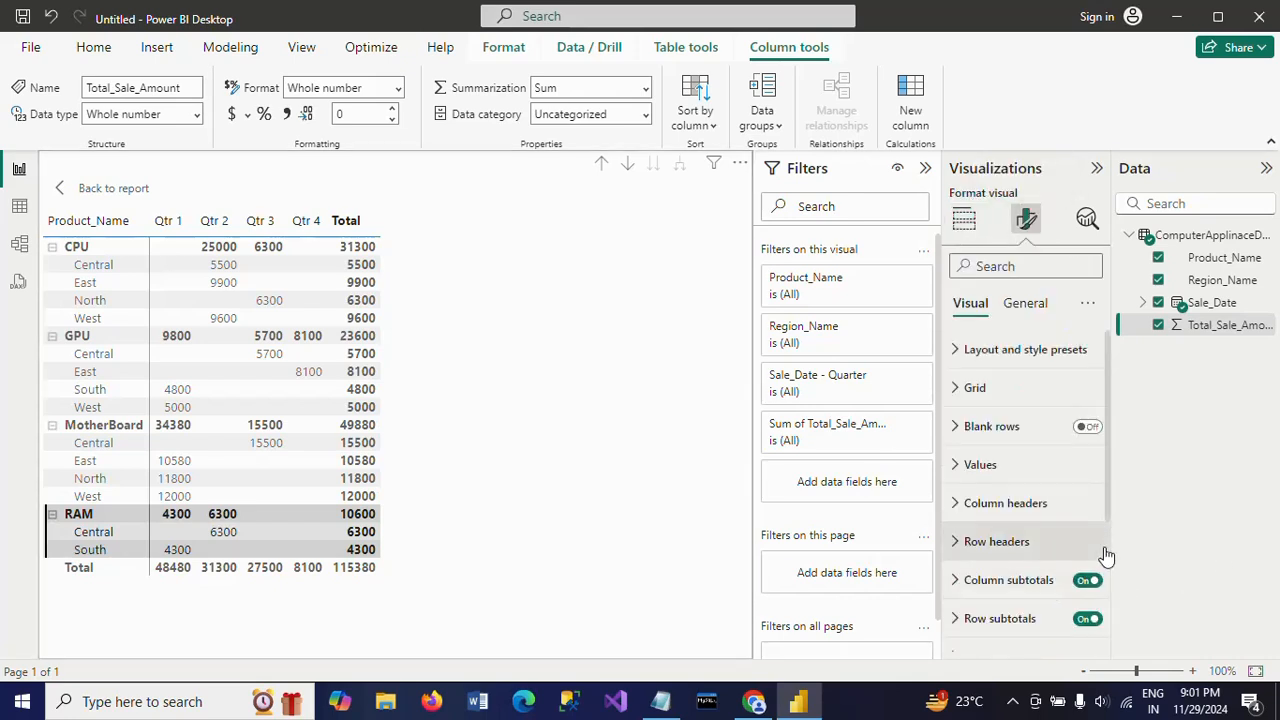
scroll(1110, 548, "down", 3)
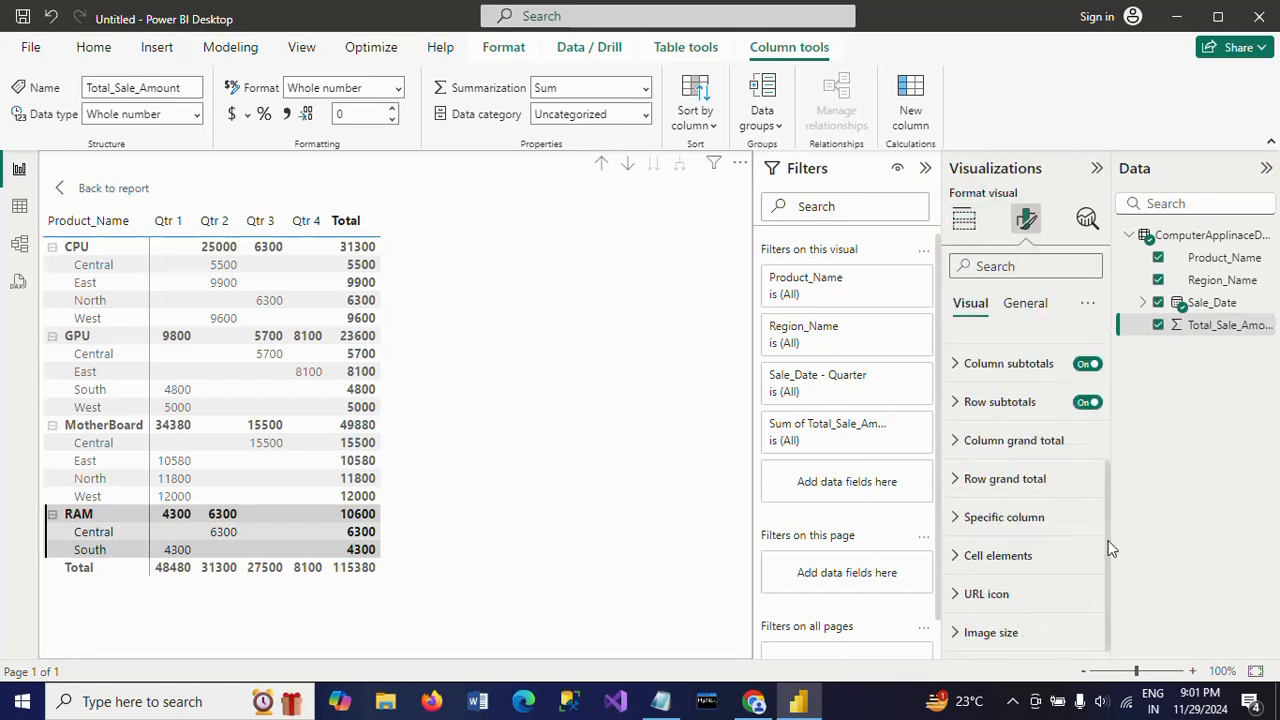
left_click(959, 483)
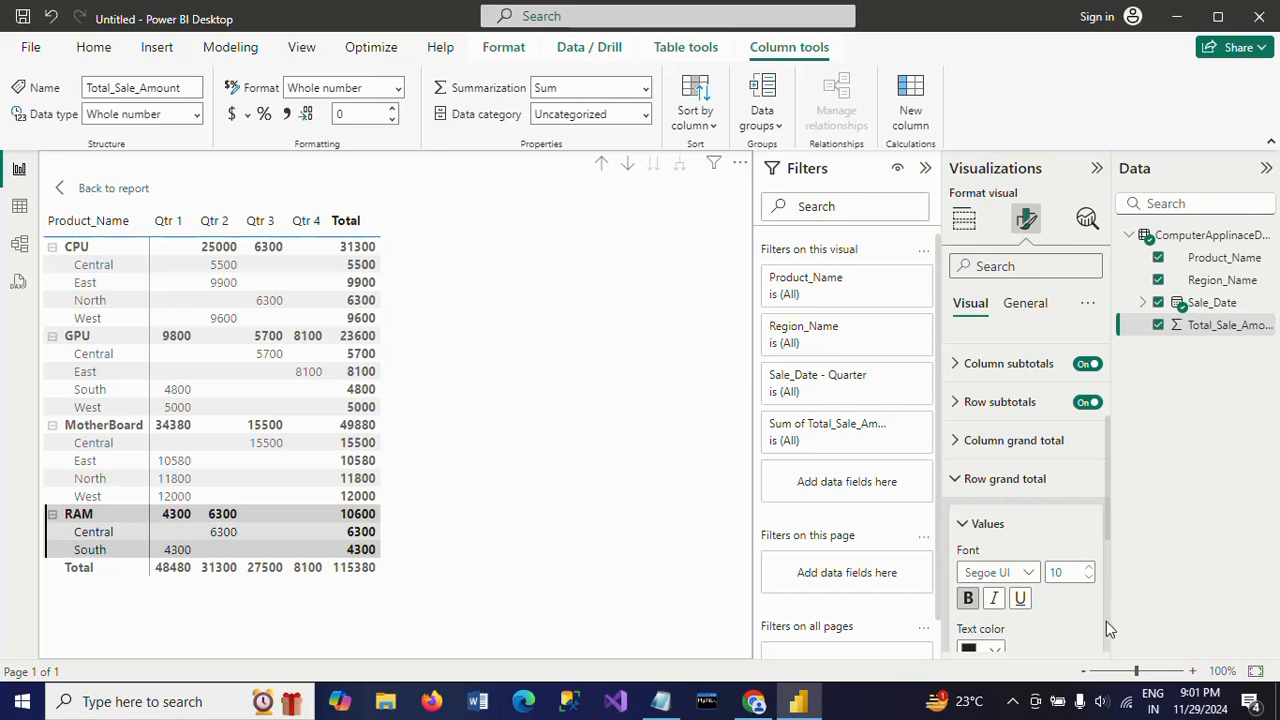
left_click_drag(1105, 529, 1106, 560)
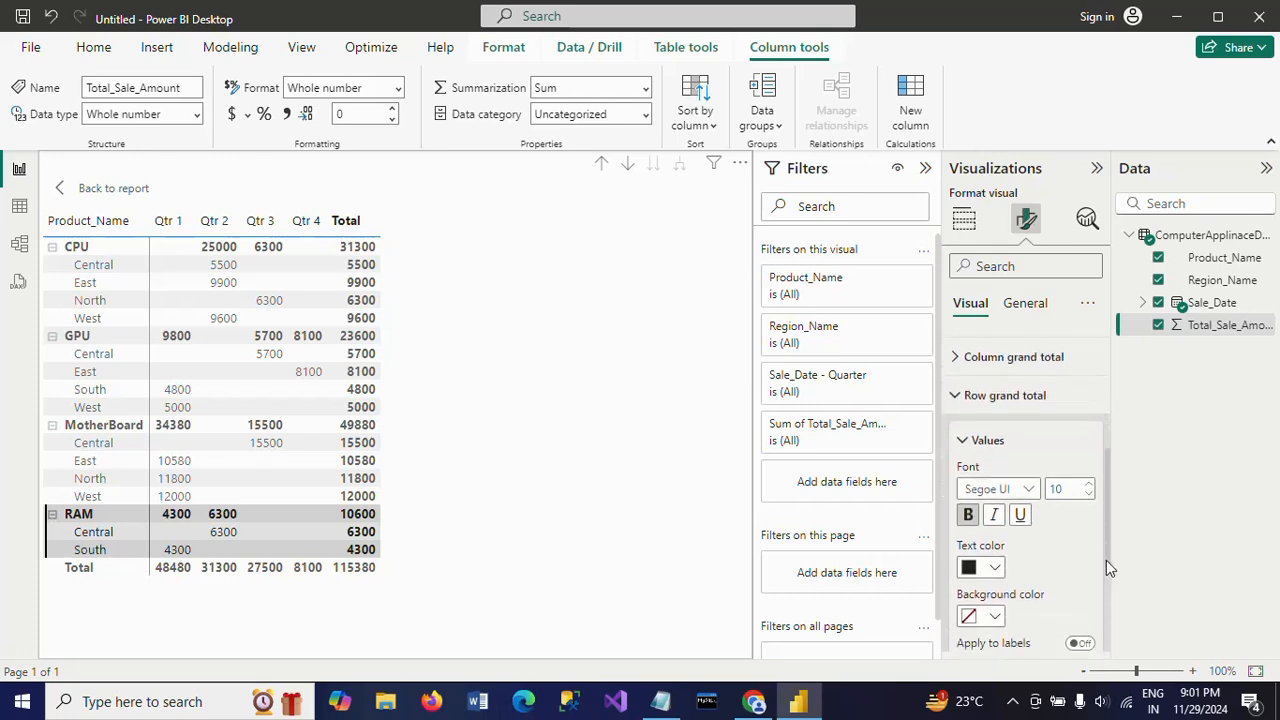
left_click(995, 568)
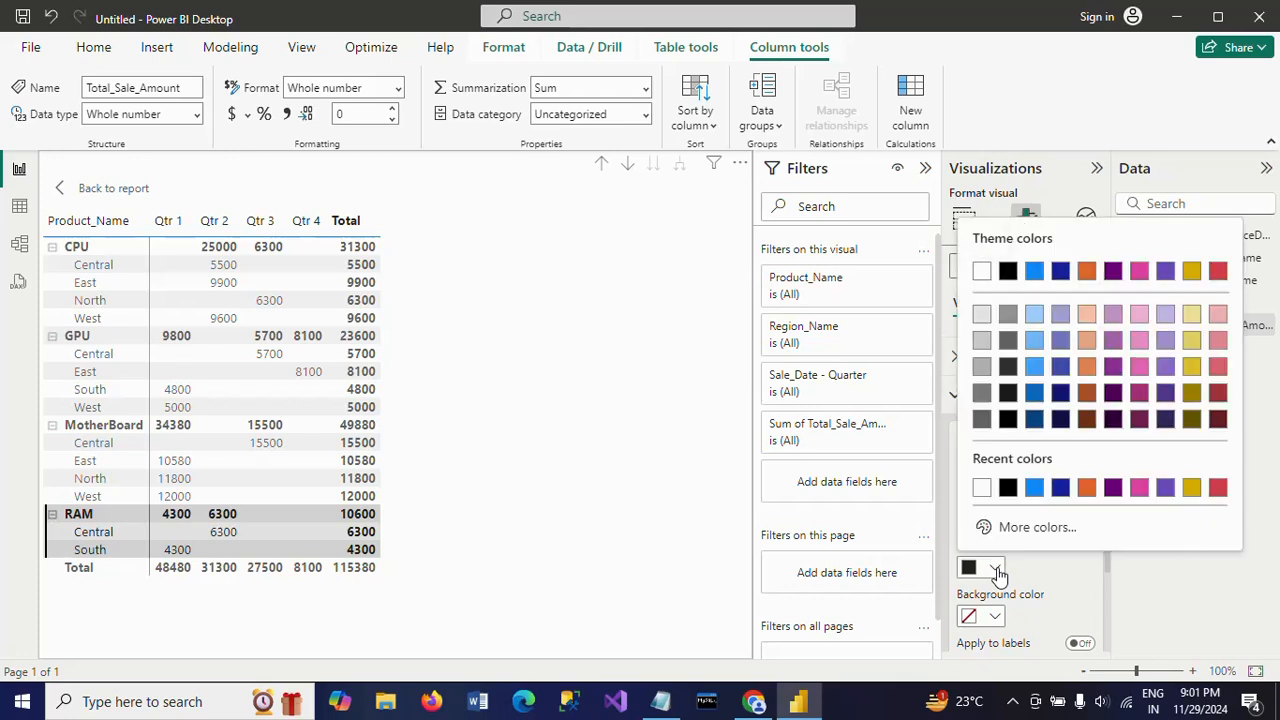
left_click(1140, 316)
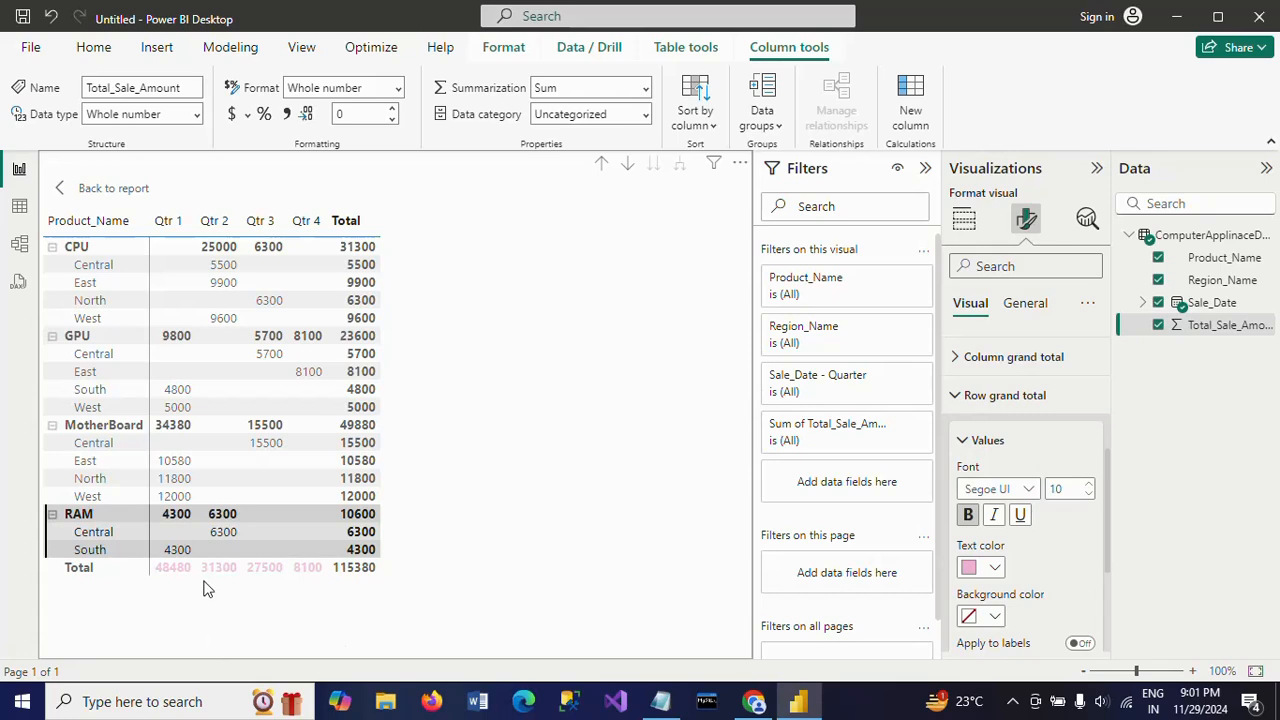
Set the row grand total values' text color to black and their background color to medium grey.
left_click(994, 567)
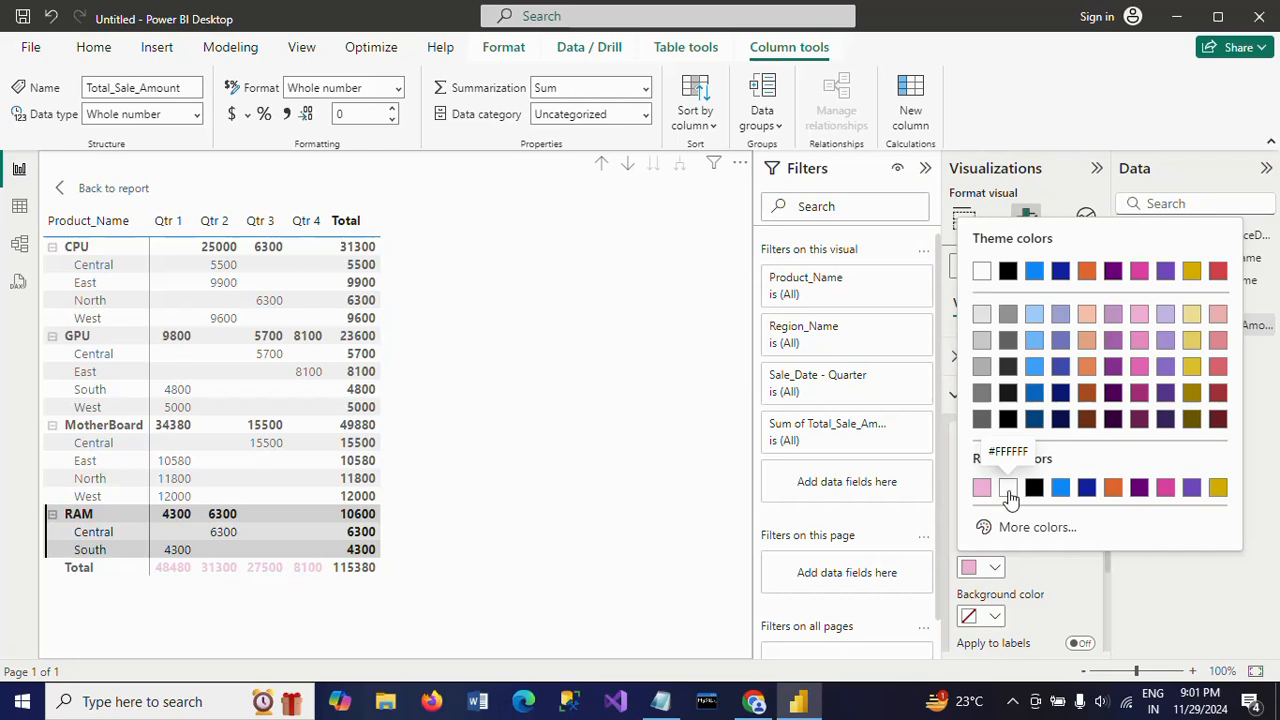
left_click(1008, 495)
left_click(1003, 272)
left_click(1274, 386)
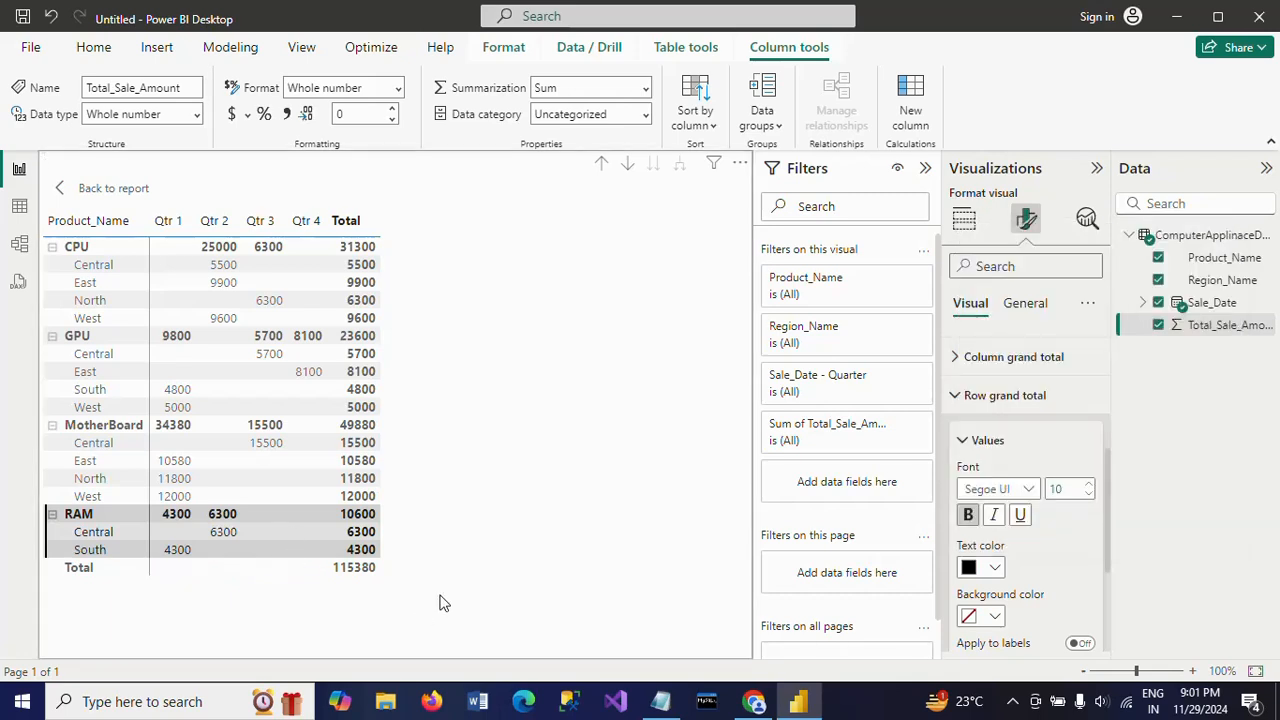
left_click(995, 616)
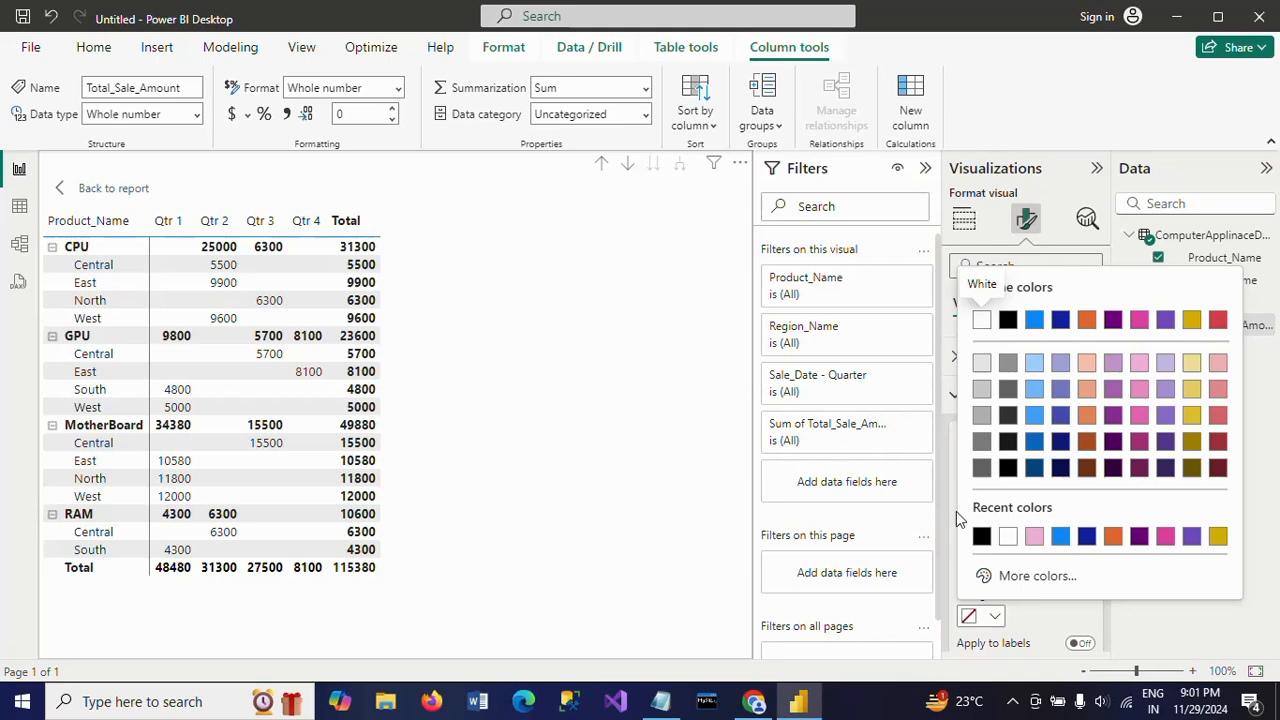
left_click(1008, 365)
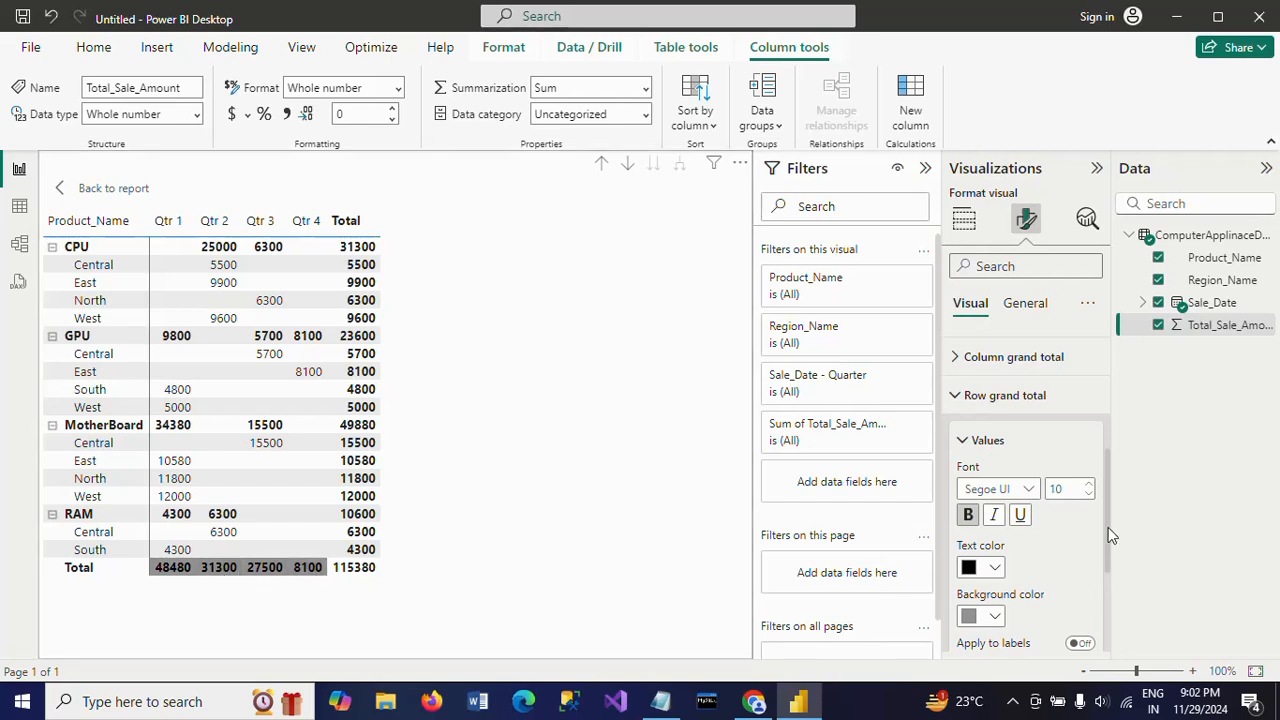
Try a dark blue background for the column grand total values, and set it to light orange instead.
left_click(955, 360)
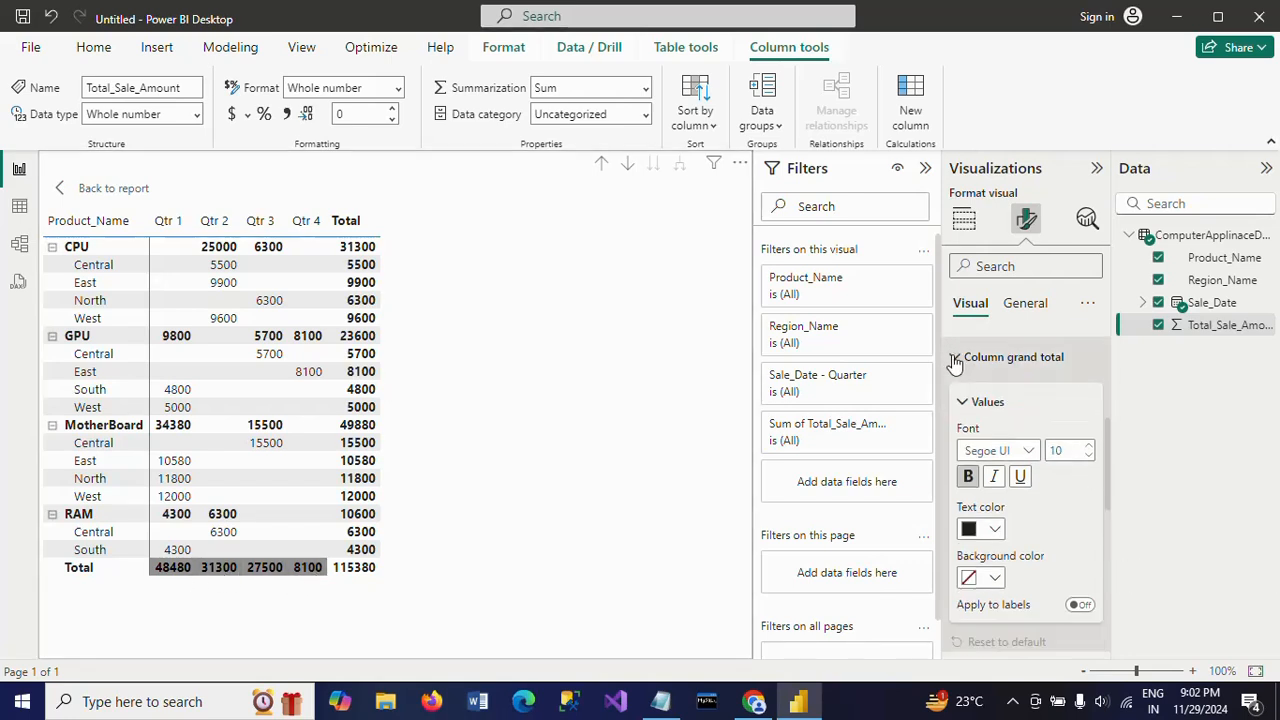
left_click(997, 531)
left_click(994, 582)
left_click(994, 582)
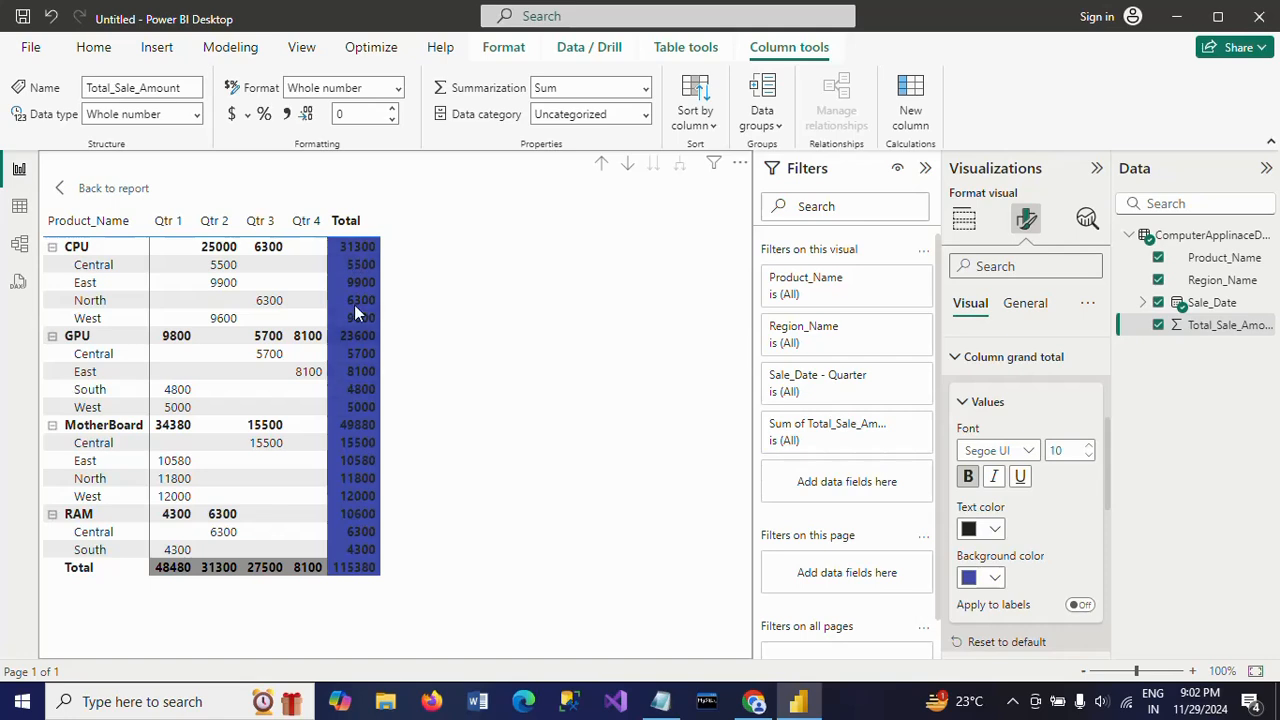
left_click(996, 580)
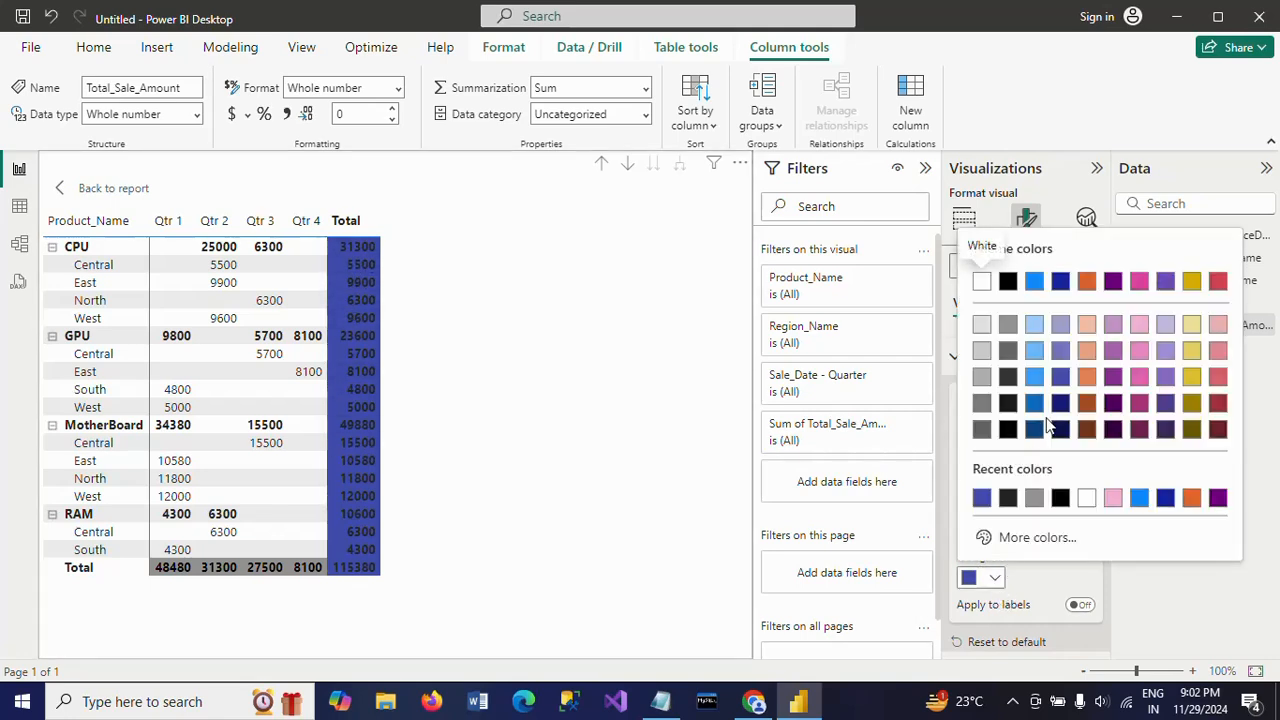
left_click(1086, 351)
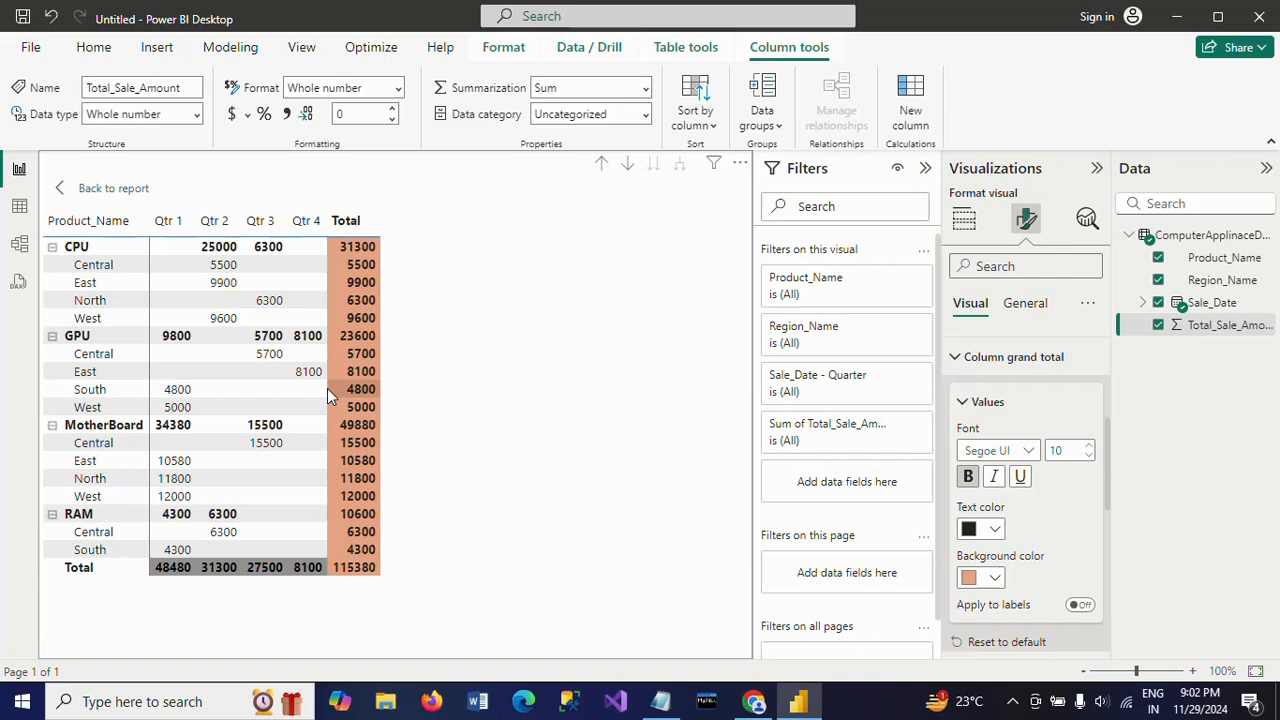
Collapse the column subtotals and column grand total settings, expand the row subtotals settings, and collapse the Filters pane.
left_click(1000, 356)
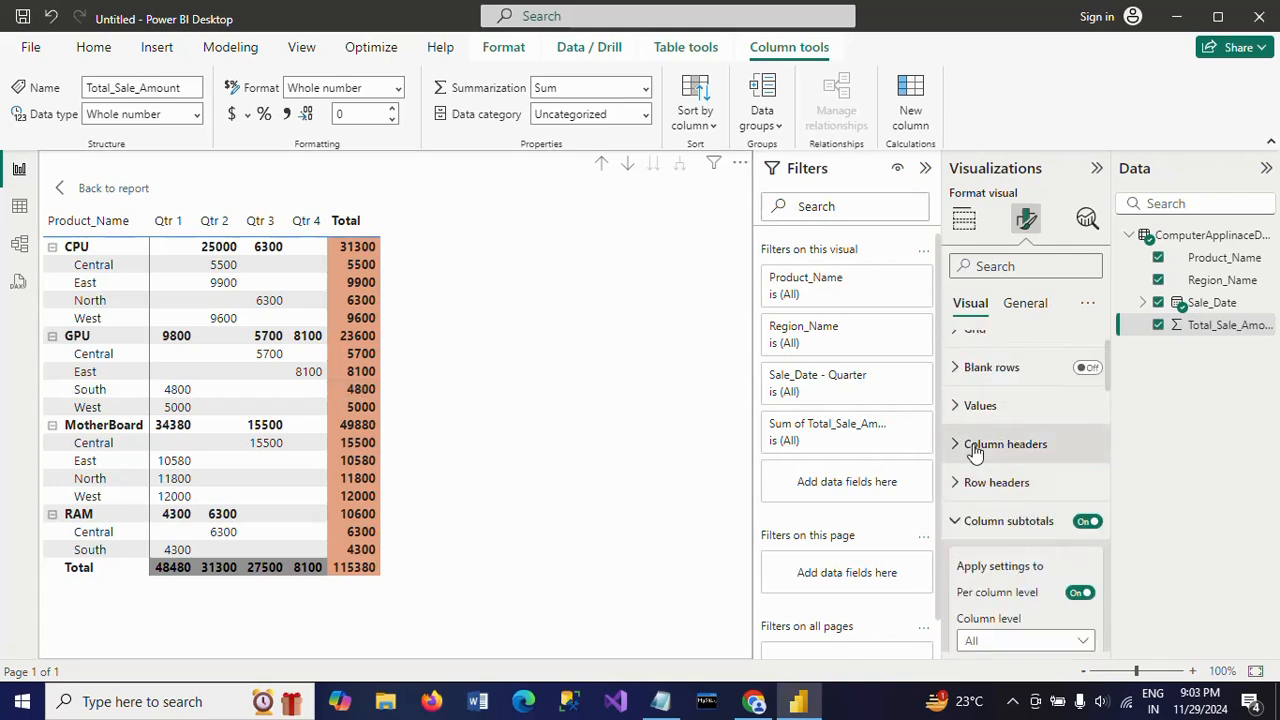
scroll(975, 410, "up", 2)
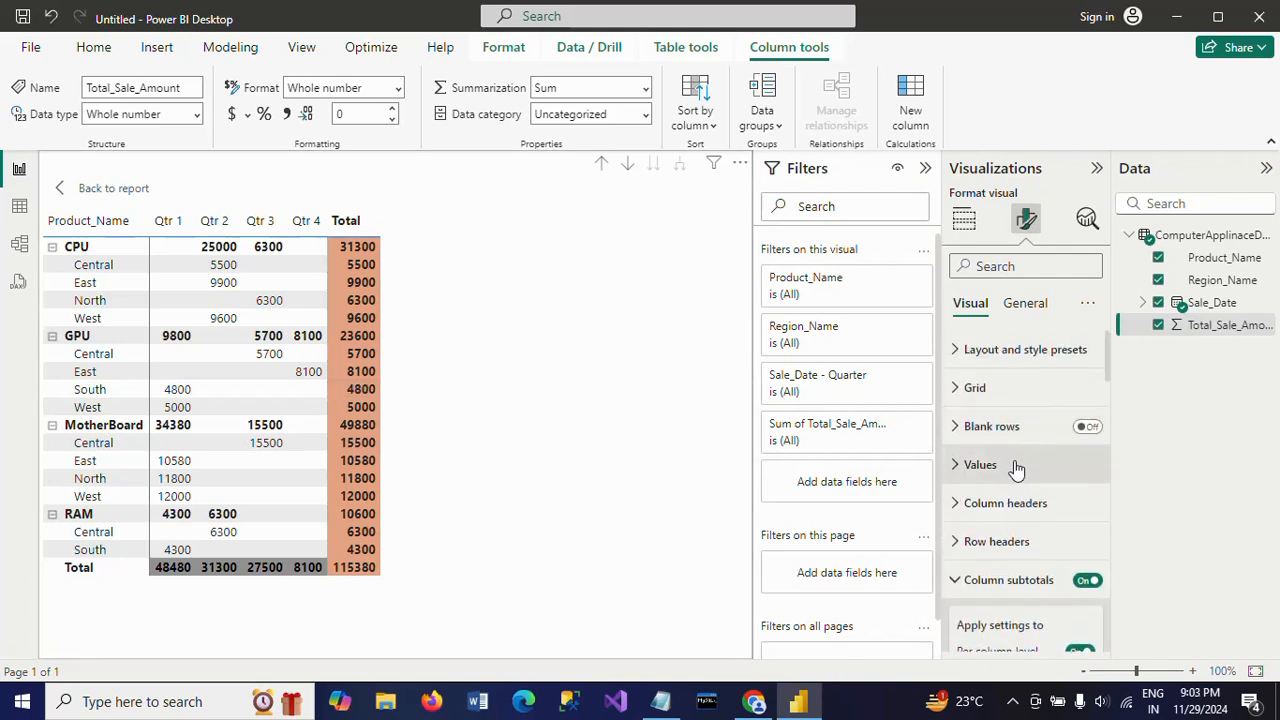
scroll(1016, 470, "down", 1)
left_click(1016, 490)
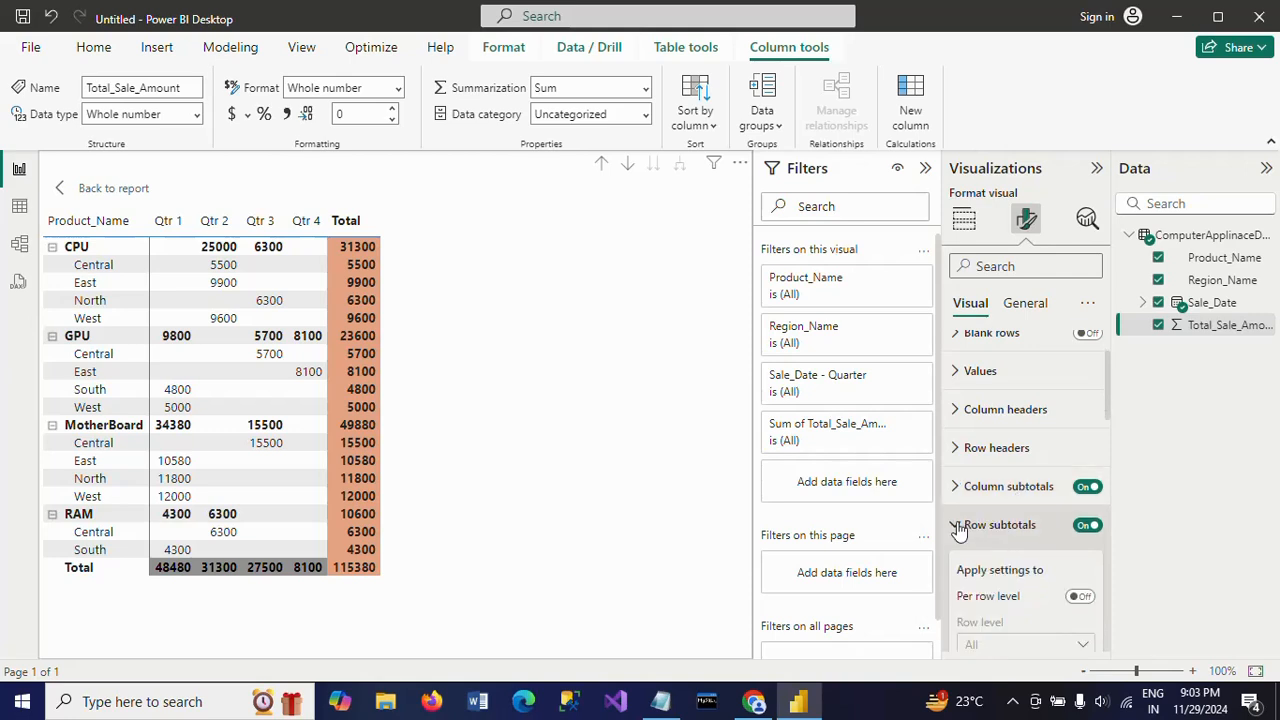
left_click(960, 529)
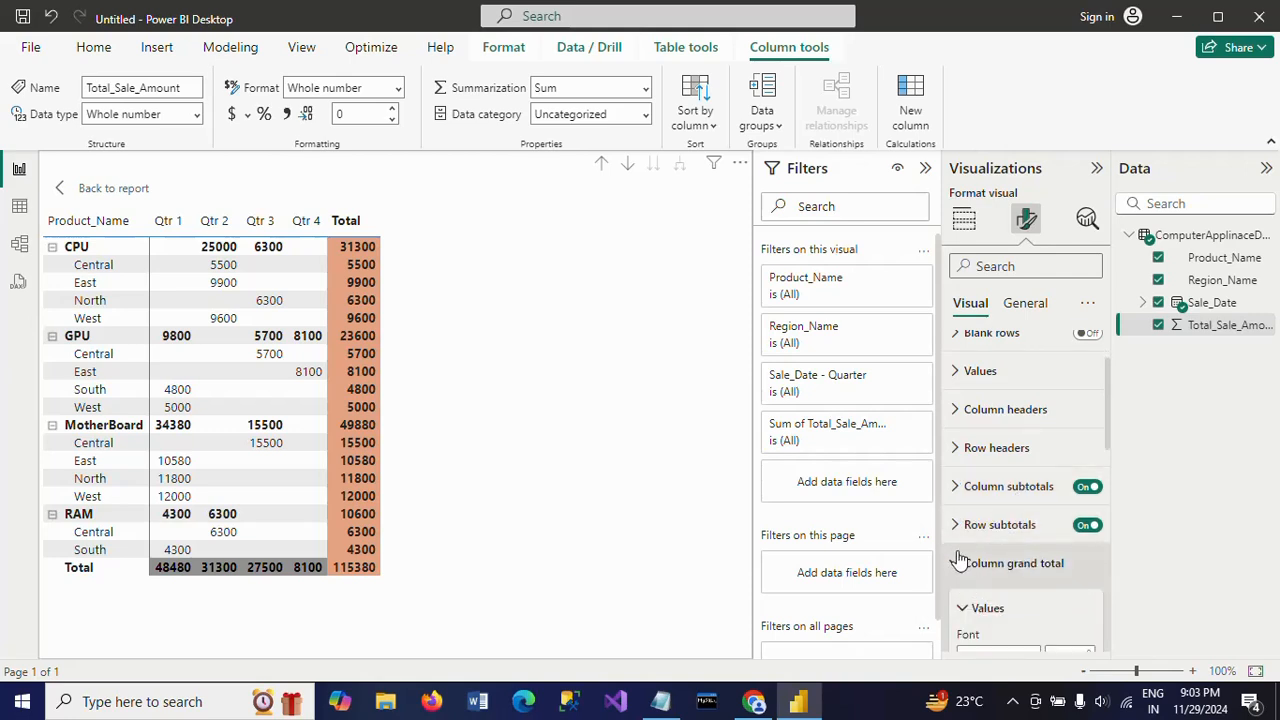
left_click(1000, 524)
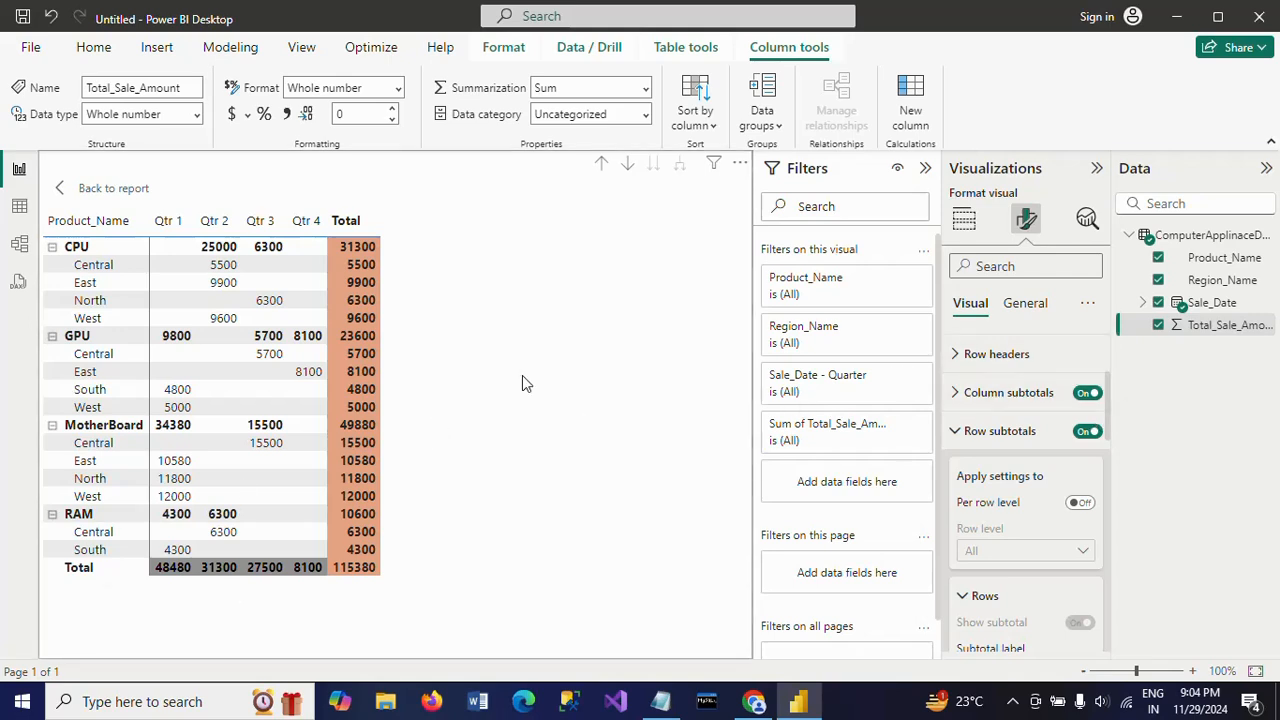
left_click(926, 168)
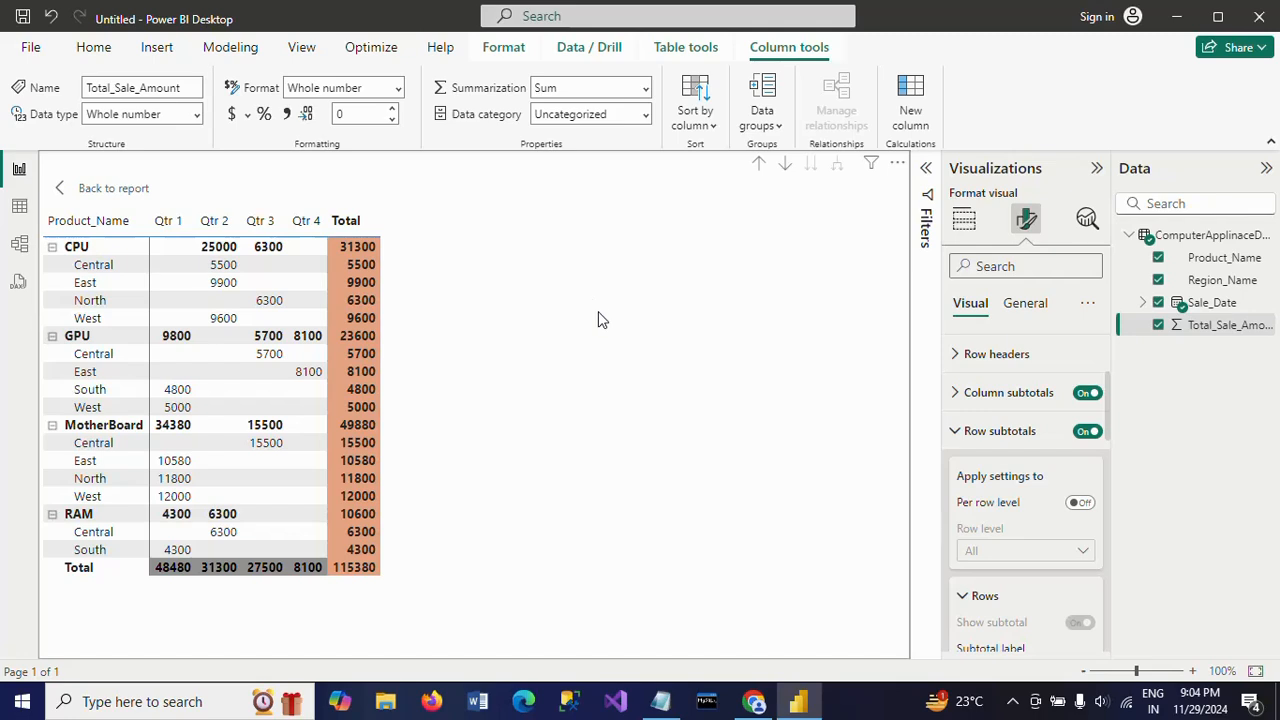